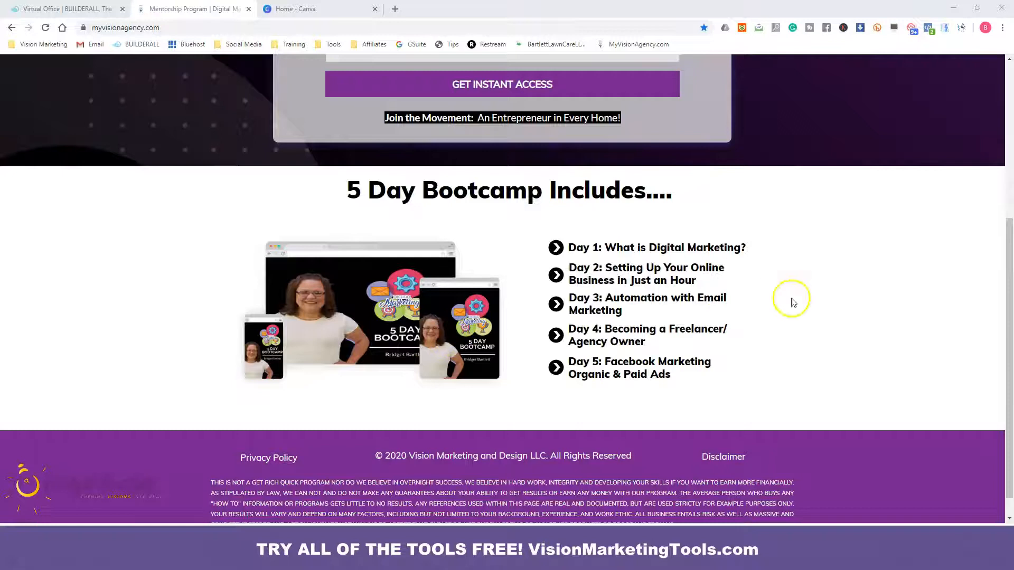
# Step: Review the Digital Marketing for Beginners landing page, including the signup form, the bootcamp device mockup image and the day list
pyautogui.scroll(2, 888, 315)
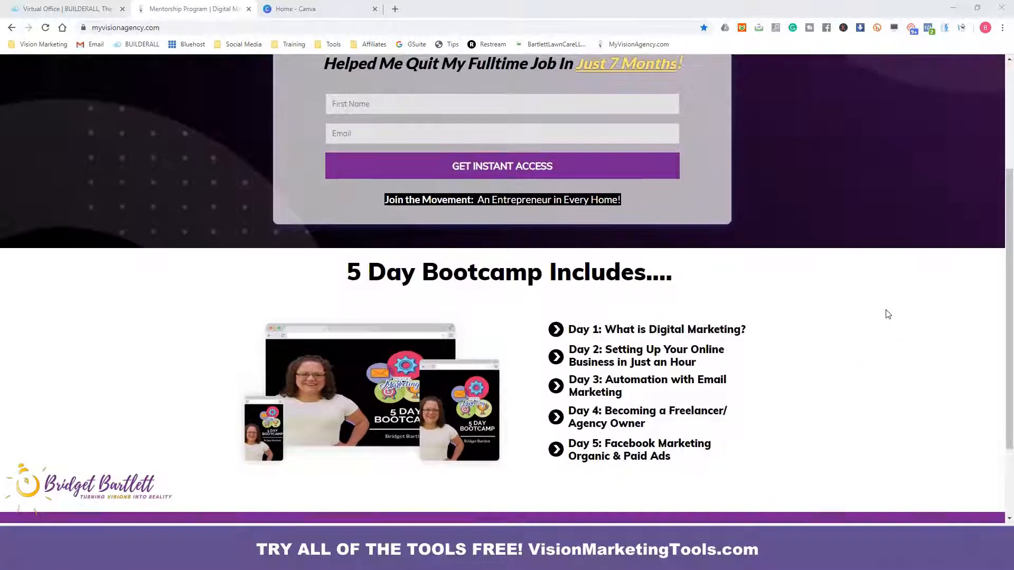
pyautogui.scroll(1, 888, 314)
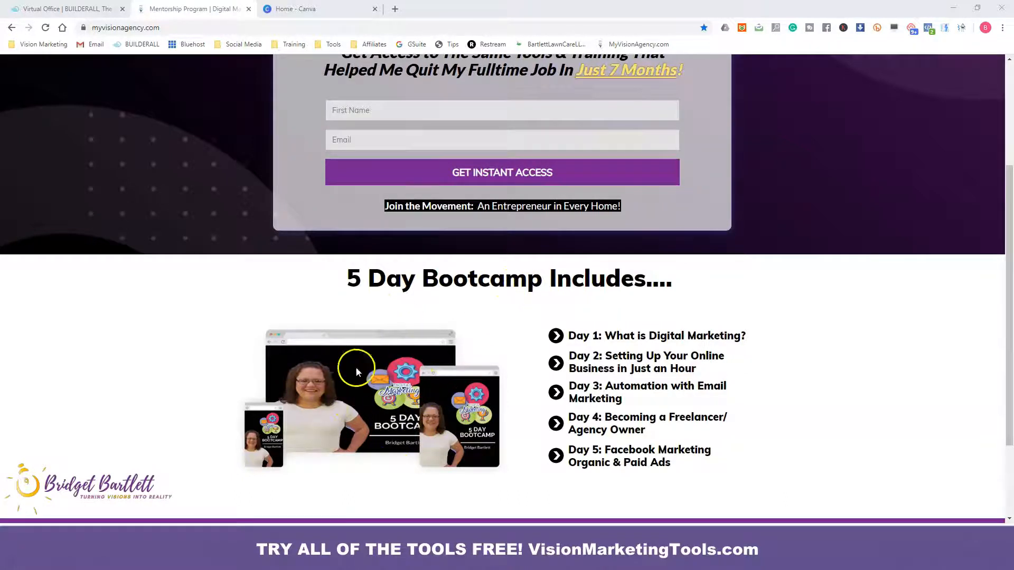
pyautogui.scroll(3, 848, 357)
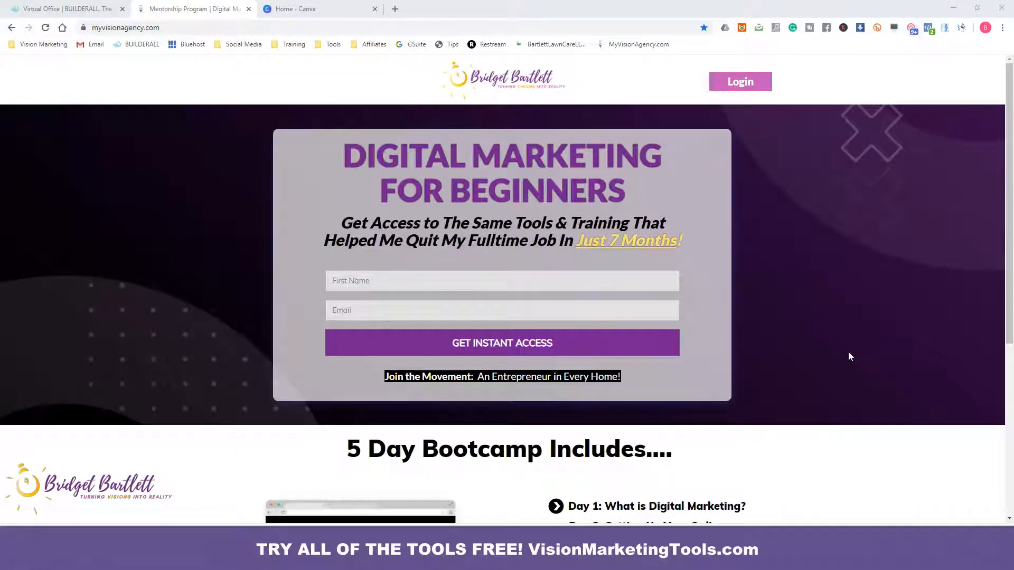
pyautogui.scroll(-1, 850, 357)
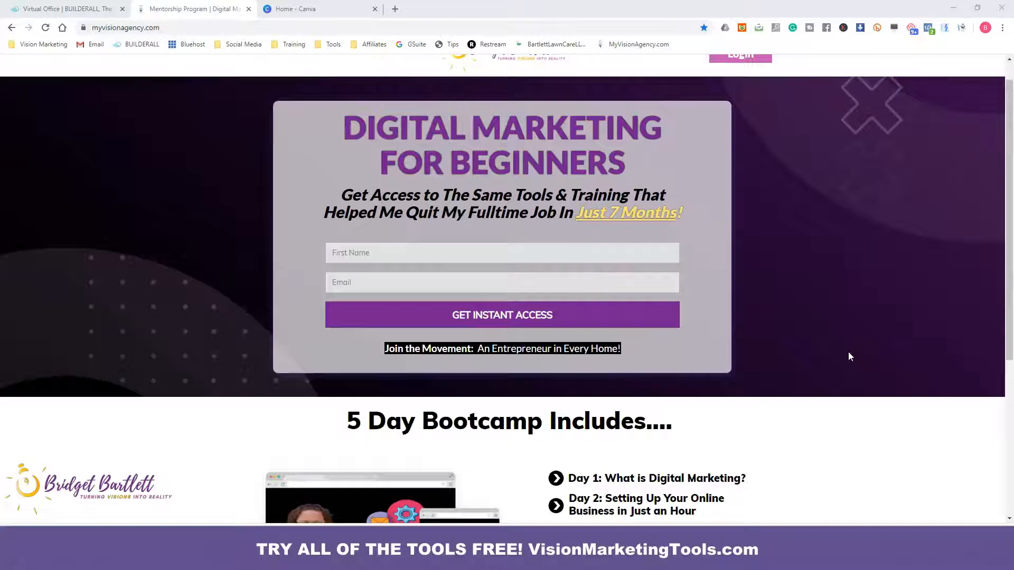
pyautogui.scroll(-1, 849, 356)
pyautogui.scroll(-3, 849, 356)
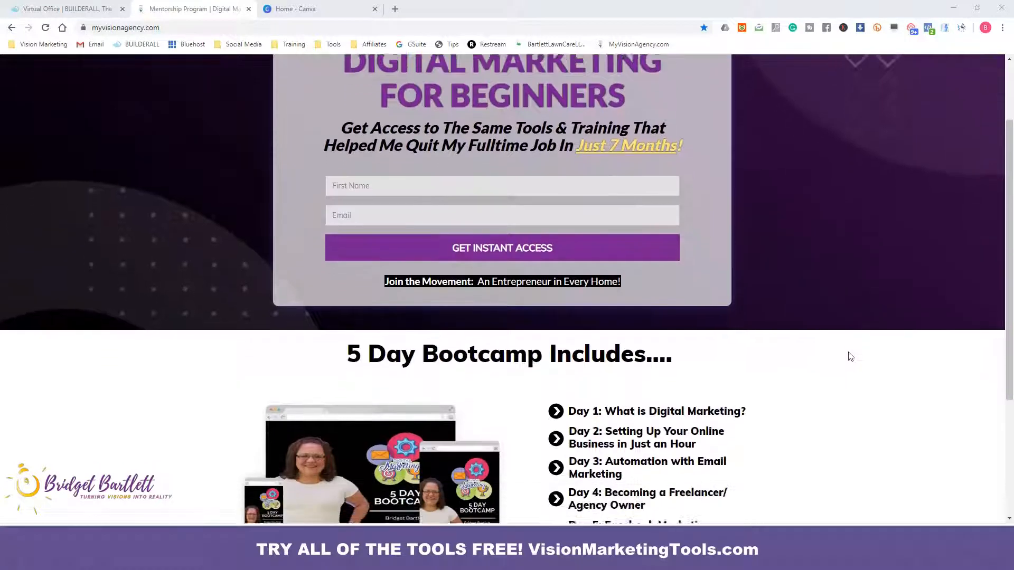
pyautogui.scroll(-8, 849, 355)
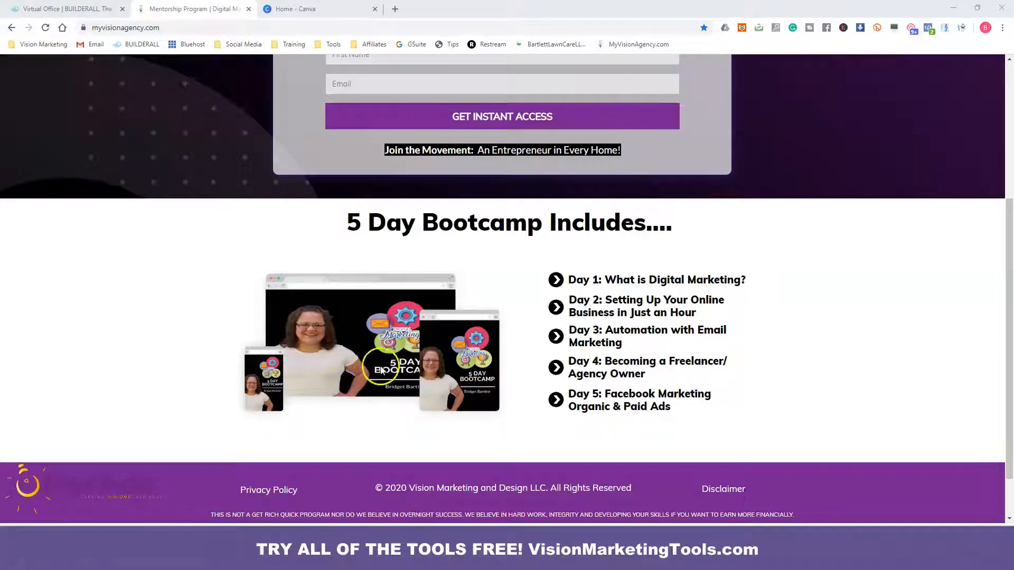
# Step: Switch to Builderall's Mockup Studio and browse the gallery of mockup templates from start to end
pyautogui.click(66, 9)
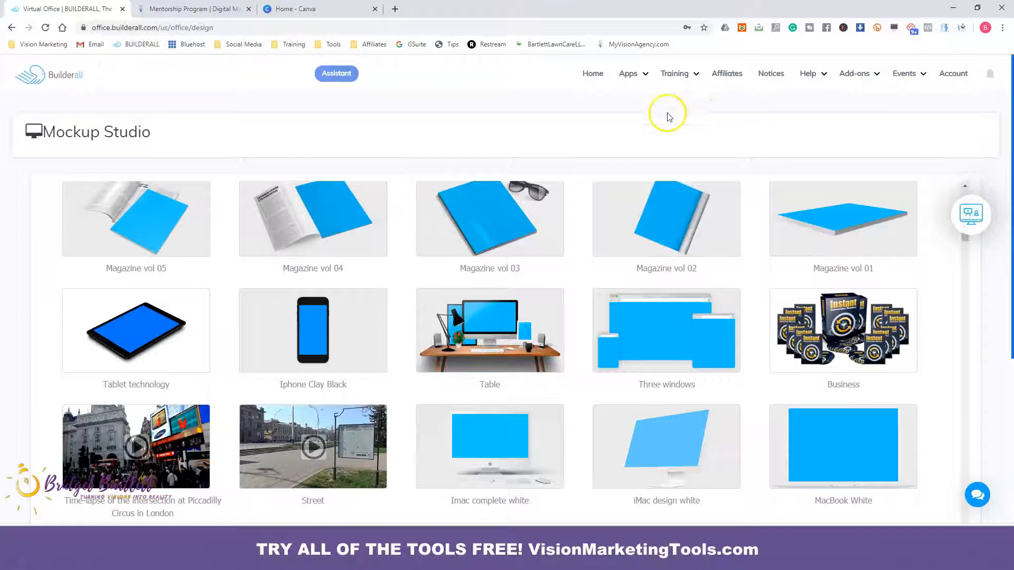
pyautogui.click(643, 76)
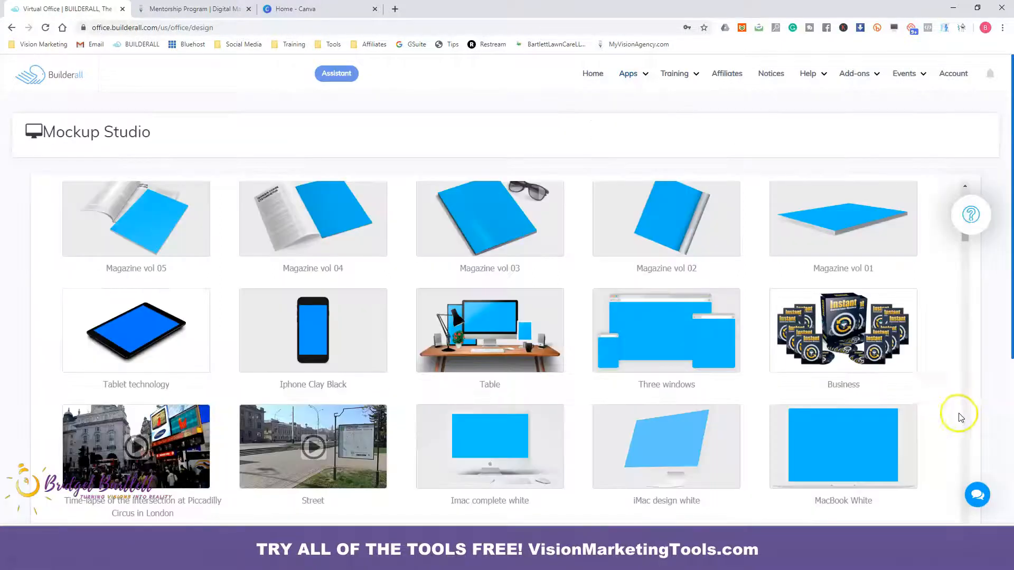
pyautogui.click(956, 425)
pyautogui.scroll(3, 953, 425)
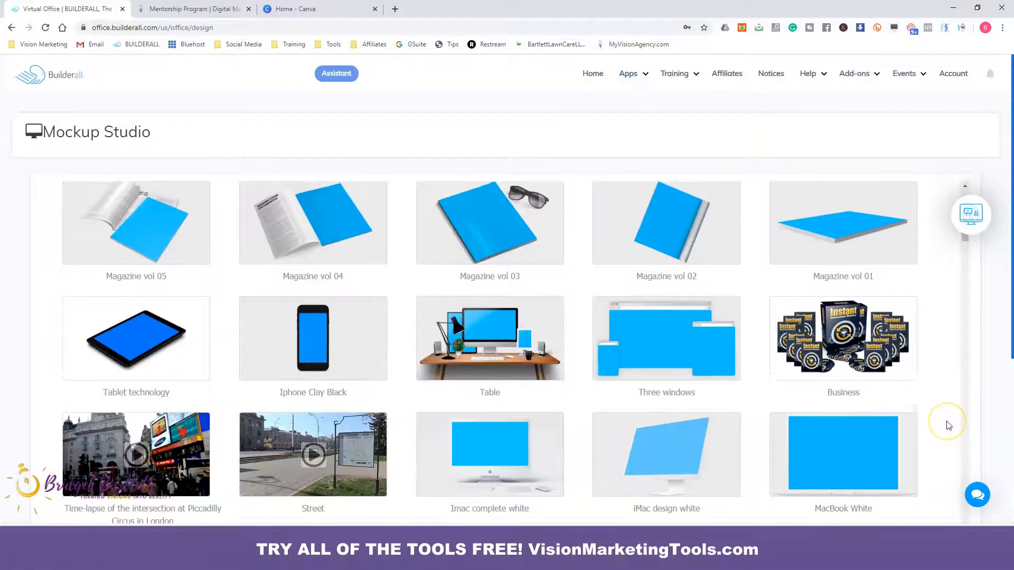
pyautogui.scroll(-3, 949, 426)
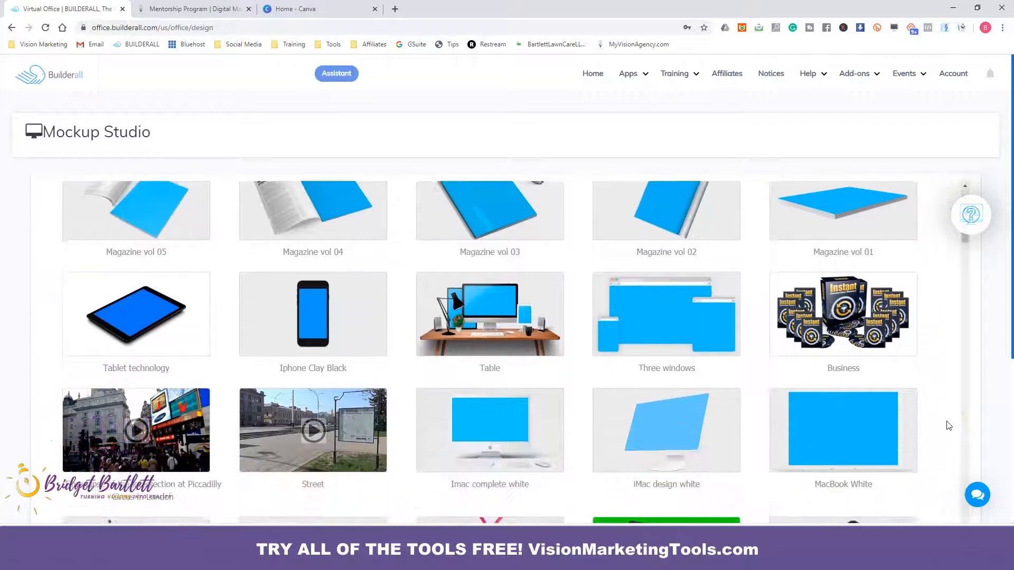
pyautogui.scroll(-2, 950, 426)
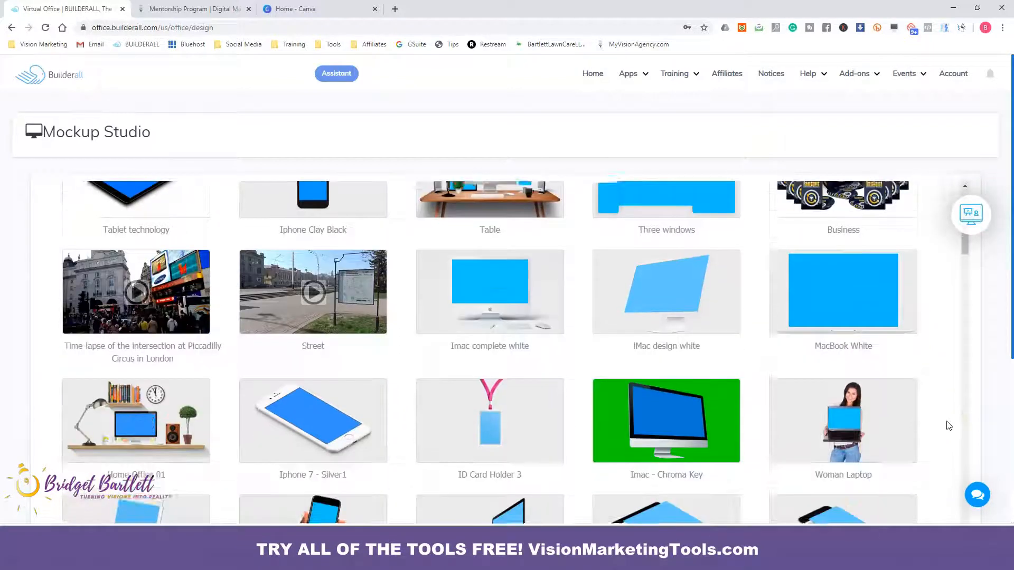
pyautogui.scroll(-8, 949, 426)
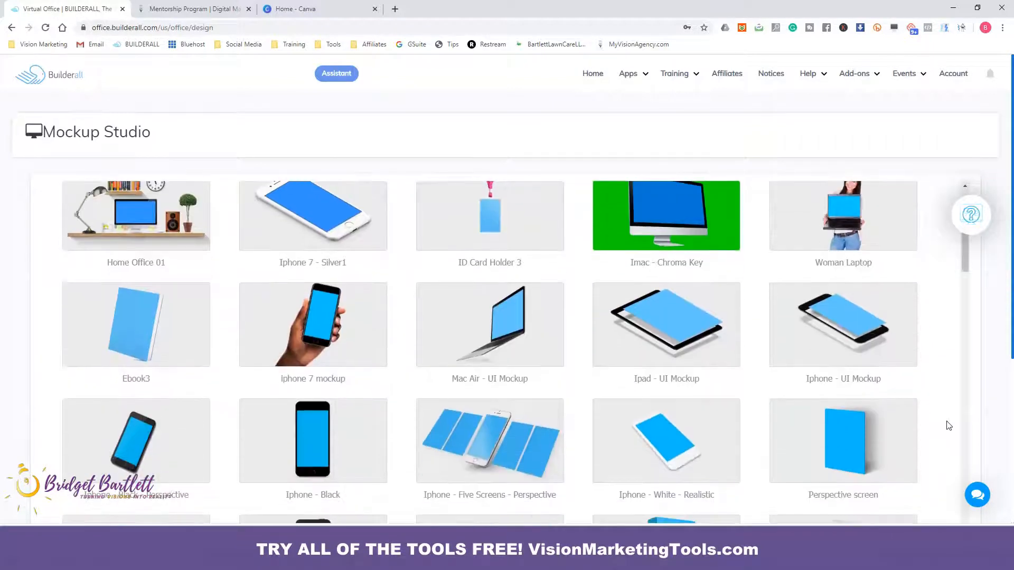
pyautogui.scroll(-9, 950, 426)
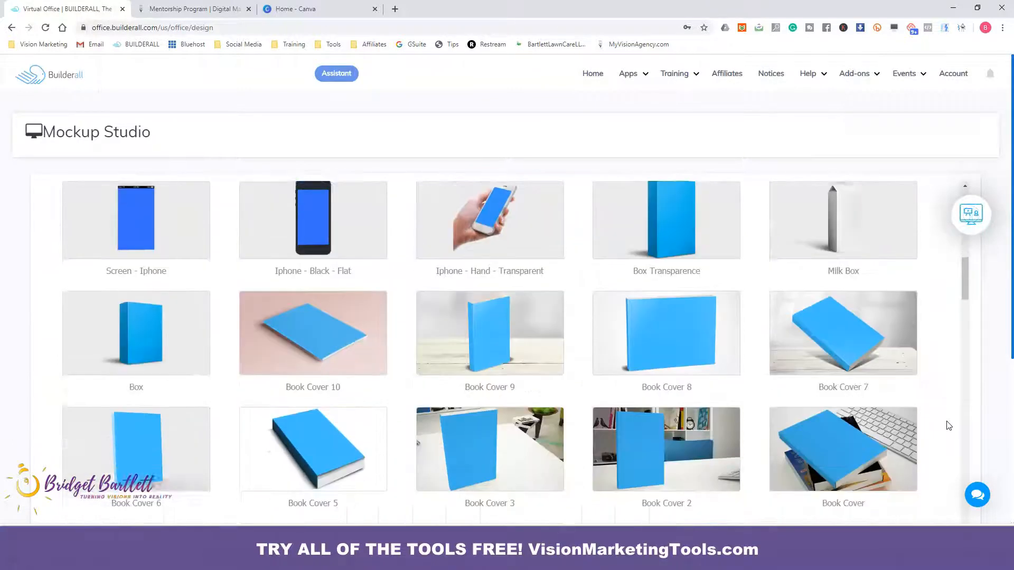
pyautogui.scroll(-7, 926, 414)
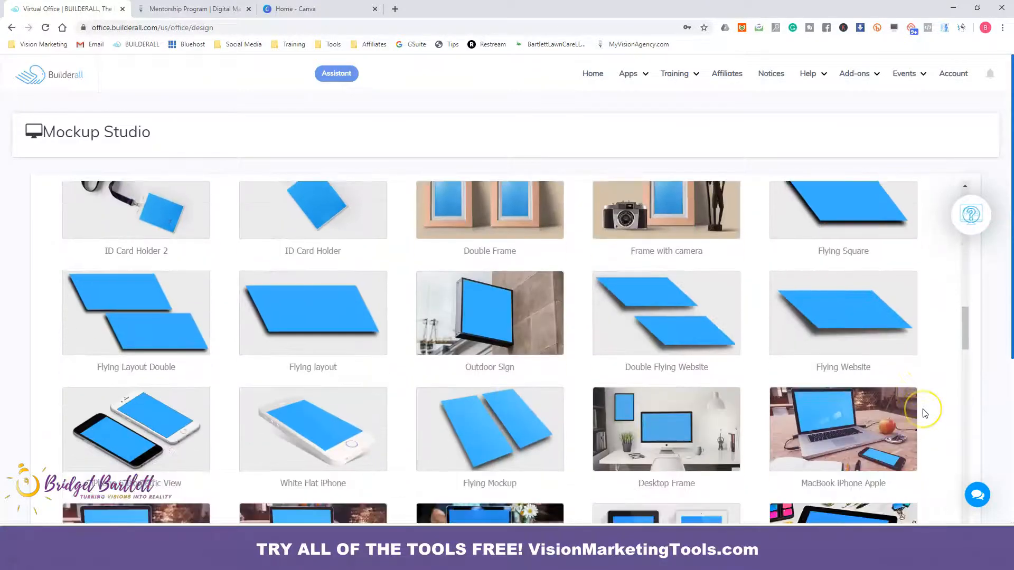
pyautogui.scroll(-1, 926, 413)
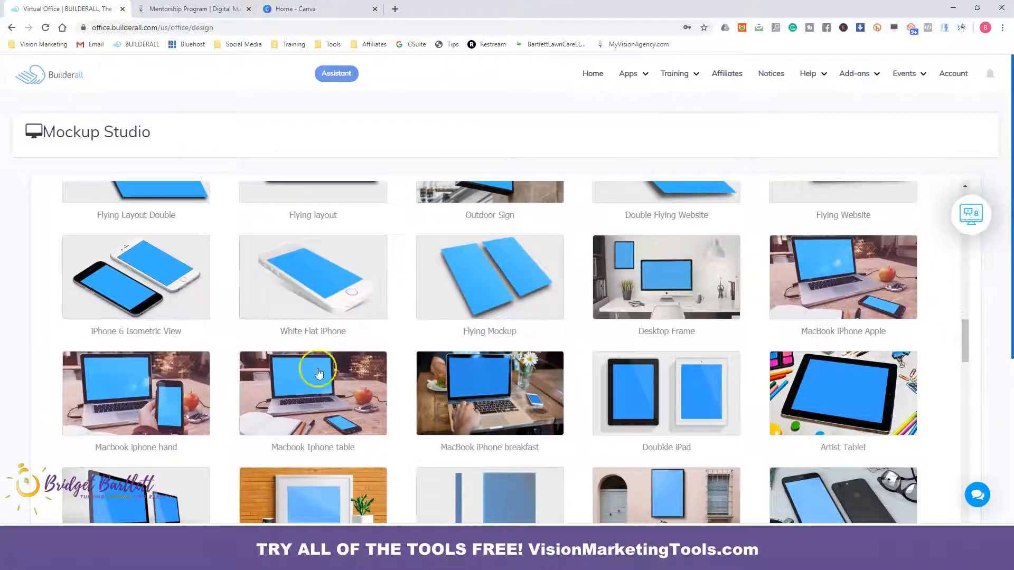
pyautogui.scroll(-3, 452, 419)
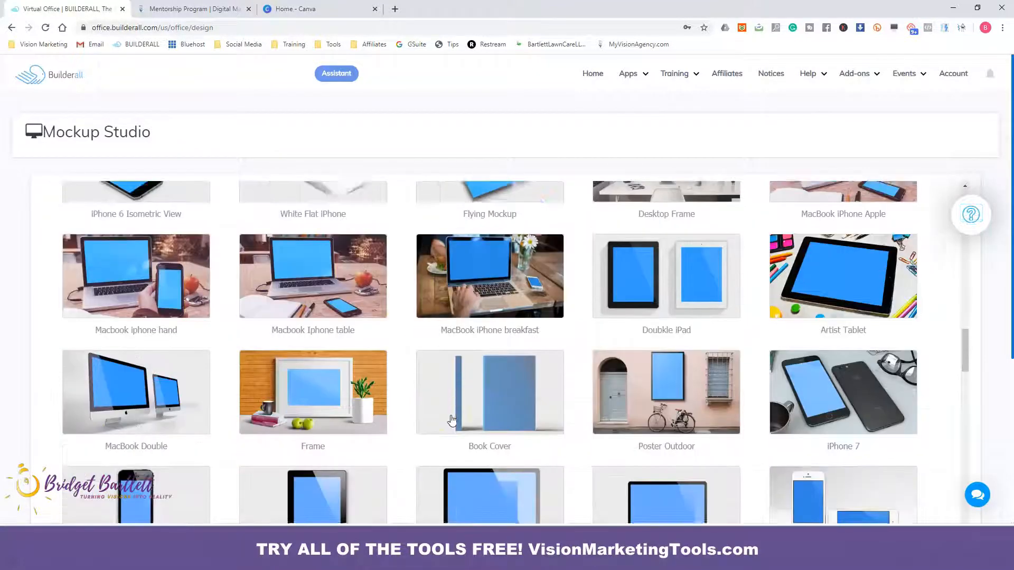
pyautogui.scroll(-2, 403, 474)
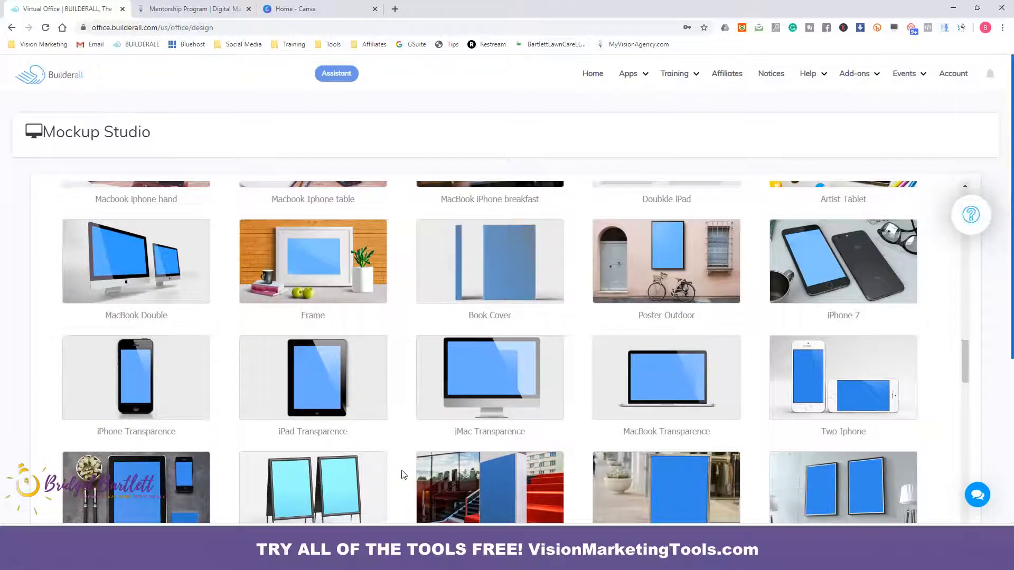
pyautogui.scroll(-1, 403, 474)
pyautogui.scroll(-5, 403, 474)
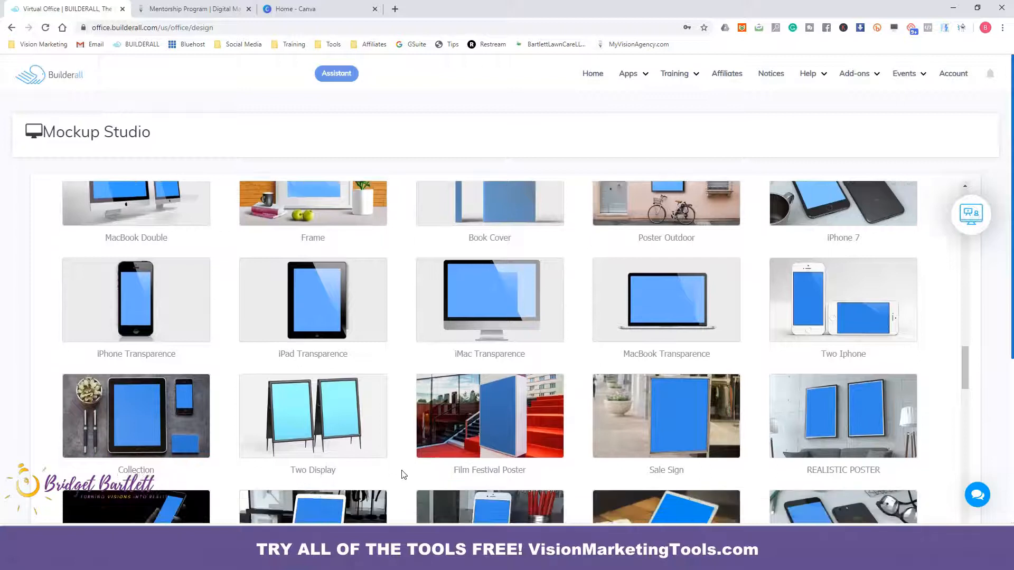
pyautogui.scroll(-2, 403, 473)
pyautogui.scroll(-4, 403, 474)
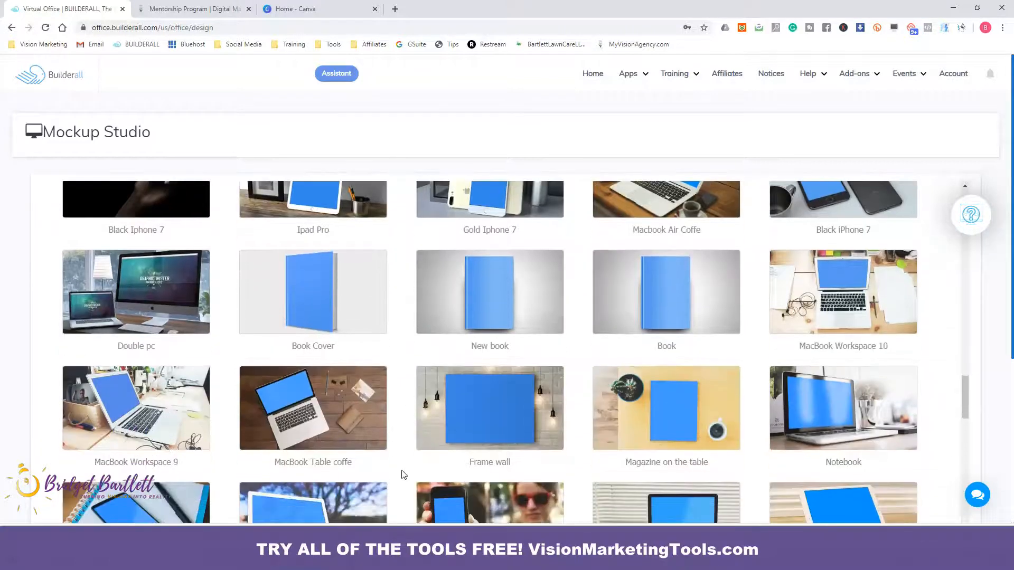
pyautogui.scroll(-4, 403, 474)
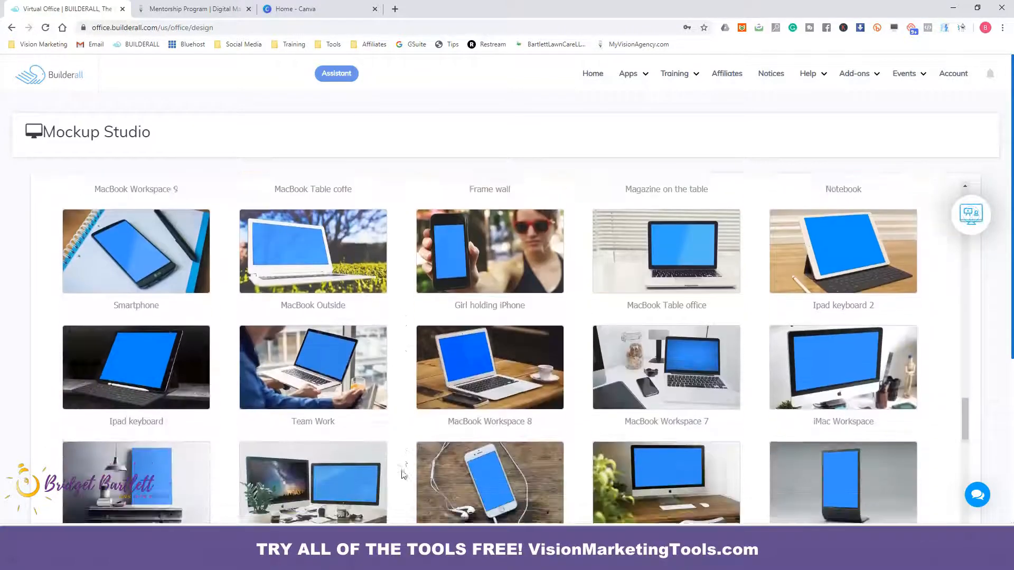
pyautogui.scroll(-5, 403, 473)
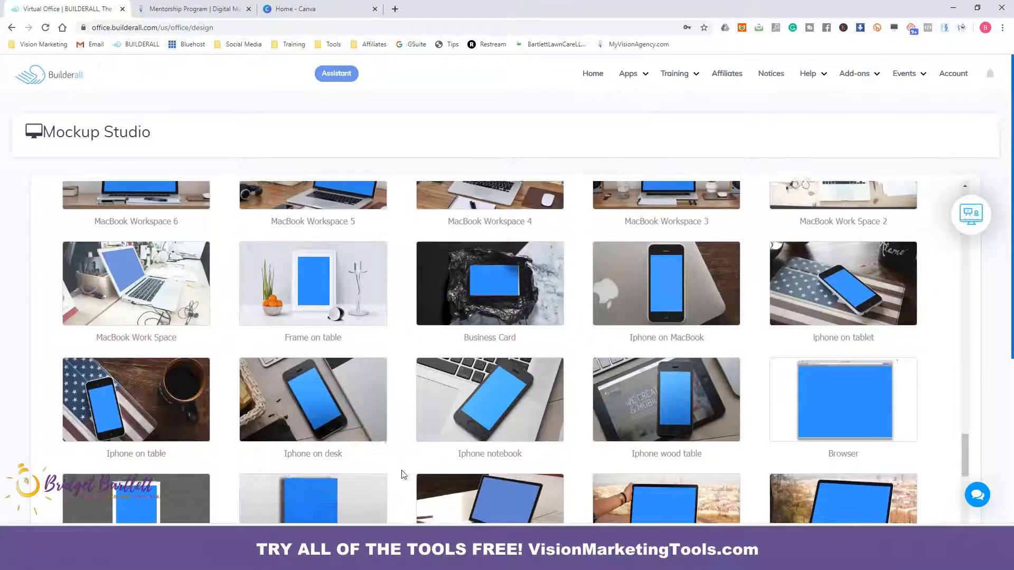
pyautogui.scroll(-3, 403, 474)
pyautogui.scroll(-5, 403, 474)
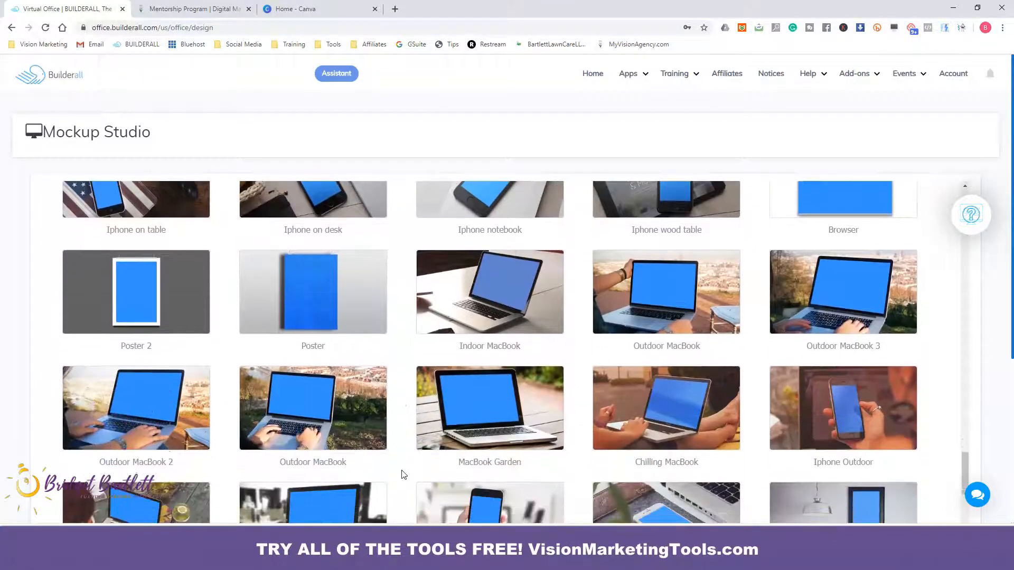
pyautogui.scroll(-2, 403, 473)
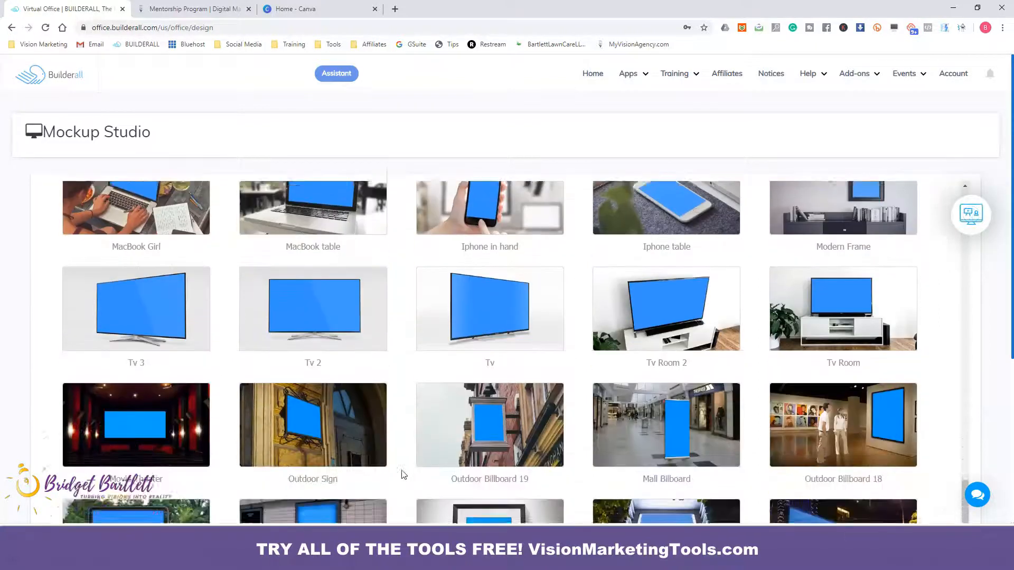
pyautogui.scroll(15, 403, 474)
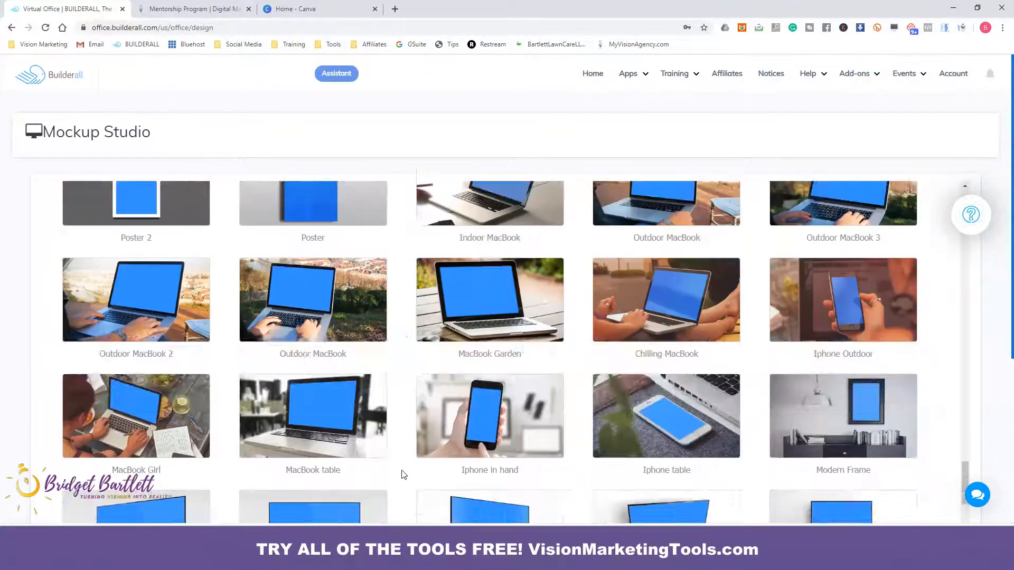
pyautogui.scroll(15, 403, 471)
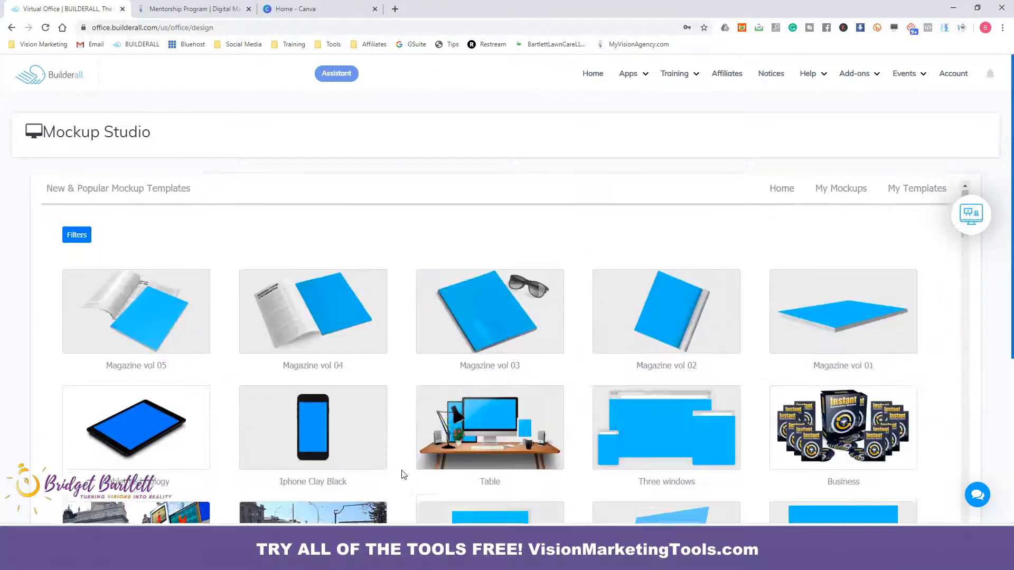
# Step: Open the Three windows mockup template and check the recommended media size for each of its screens
pyautogui.click(692, 448)
pyautogui.scroll(-3, 691, 446)
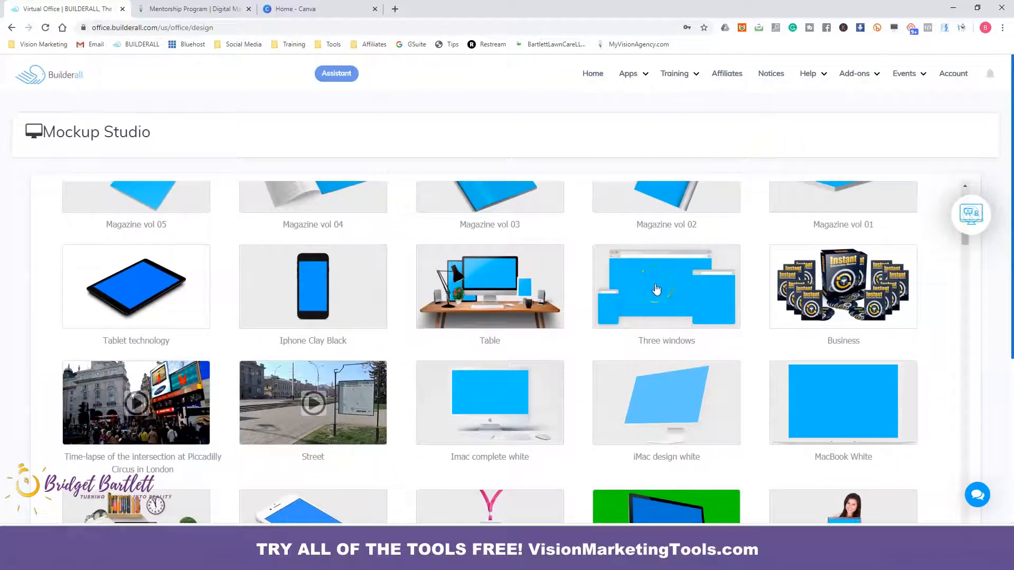
pyautogui.click(656, 288)
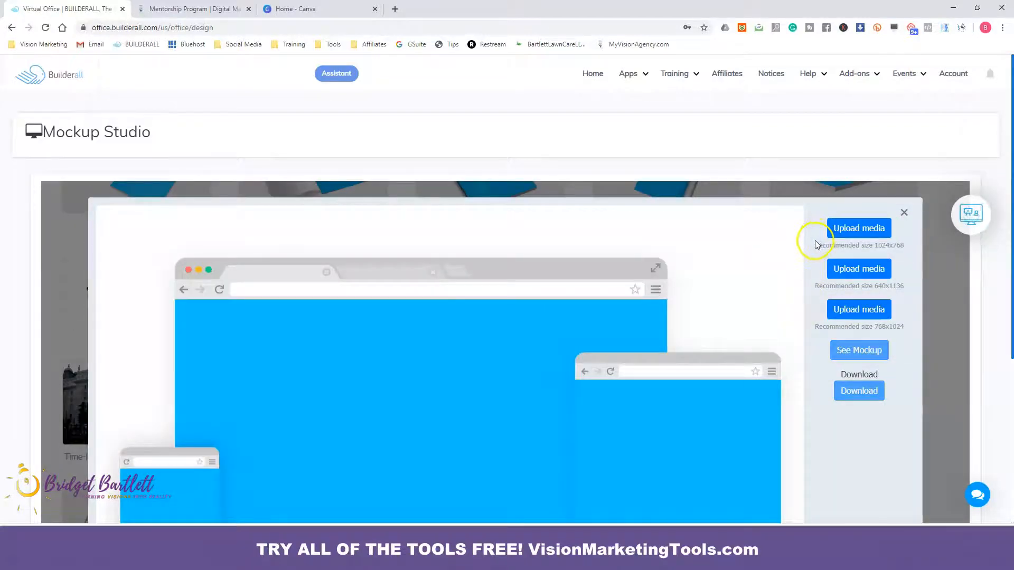
pyautogui.scroll(-1, 811, 247)
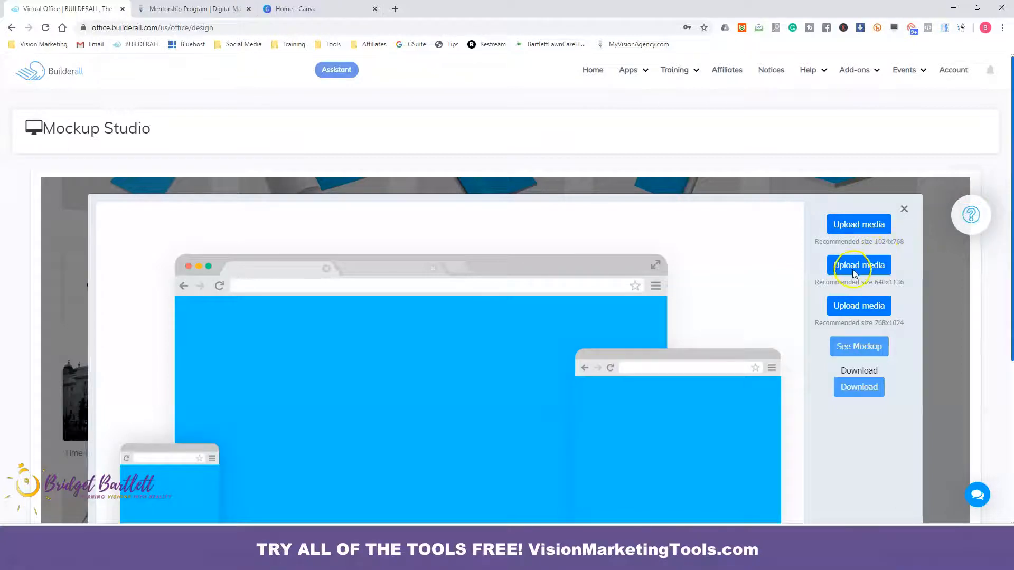
pyautogui.scroll(-1, 850, 271)
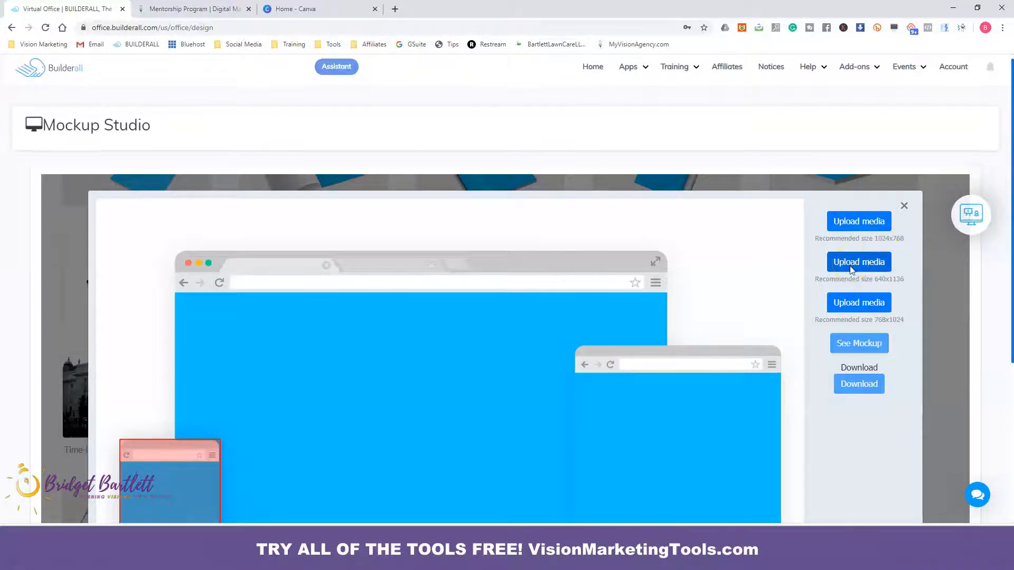
pyautogui.scroll(-2, 851, 270)
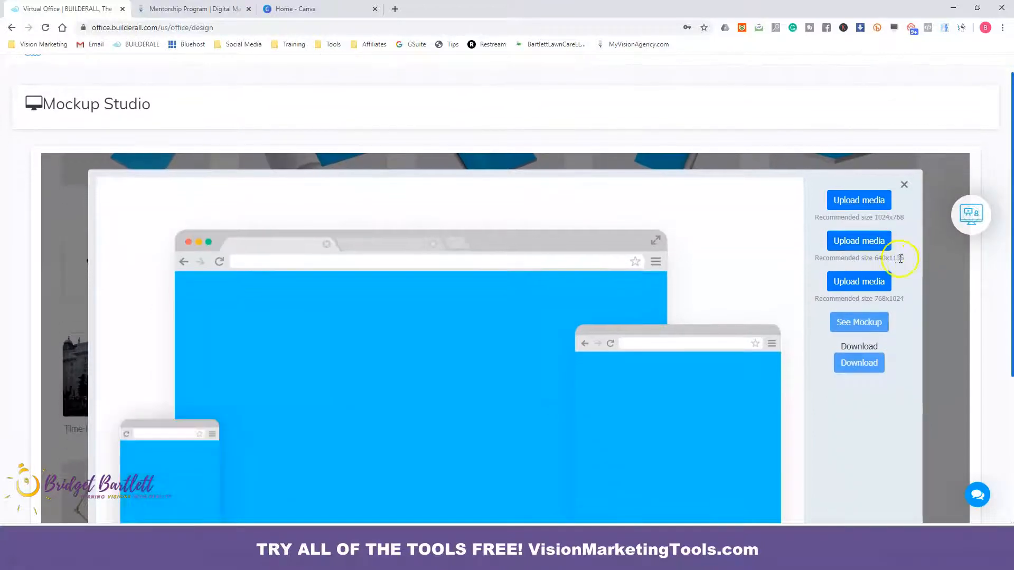
pyautogui.scroll(-2, 904, 270)
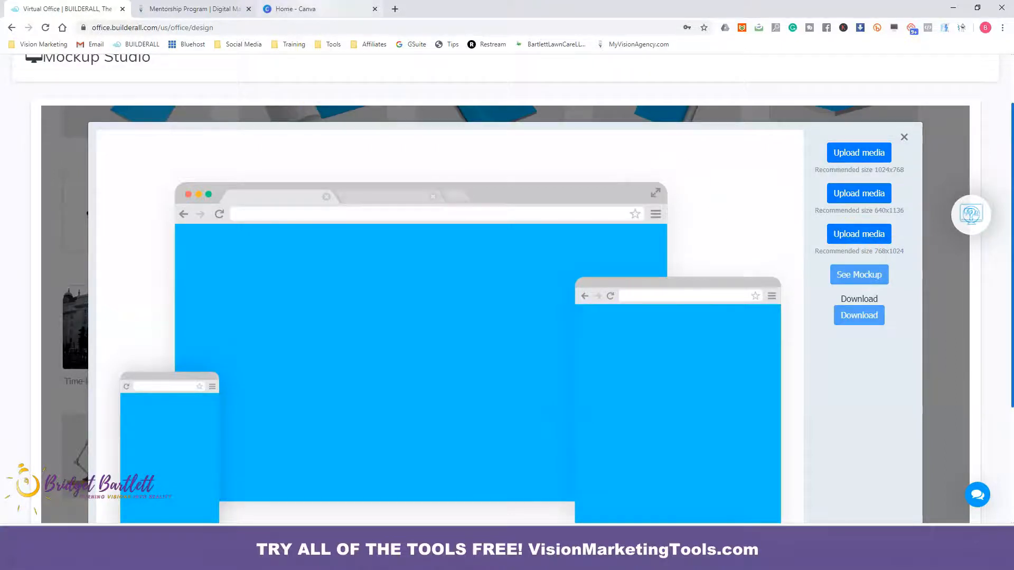
# Step: Switch to Canva and create a blank custom-size design of 1024 x 768 px
pyautogui.click(296, 8)
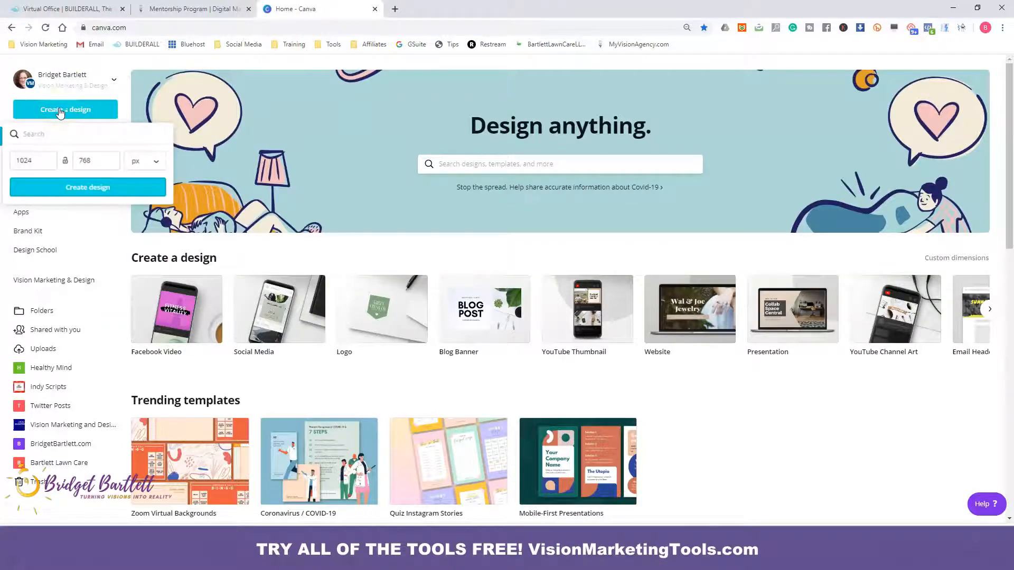
pyautogui.click(41, 160)
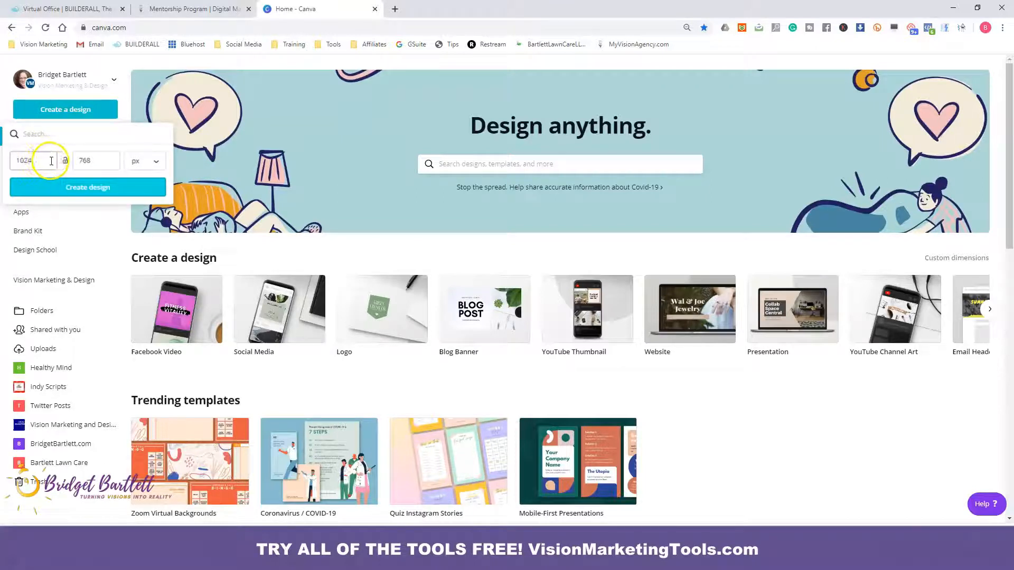
pyautogui.click(89, 160)
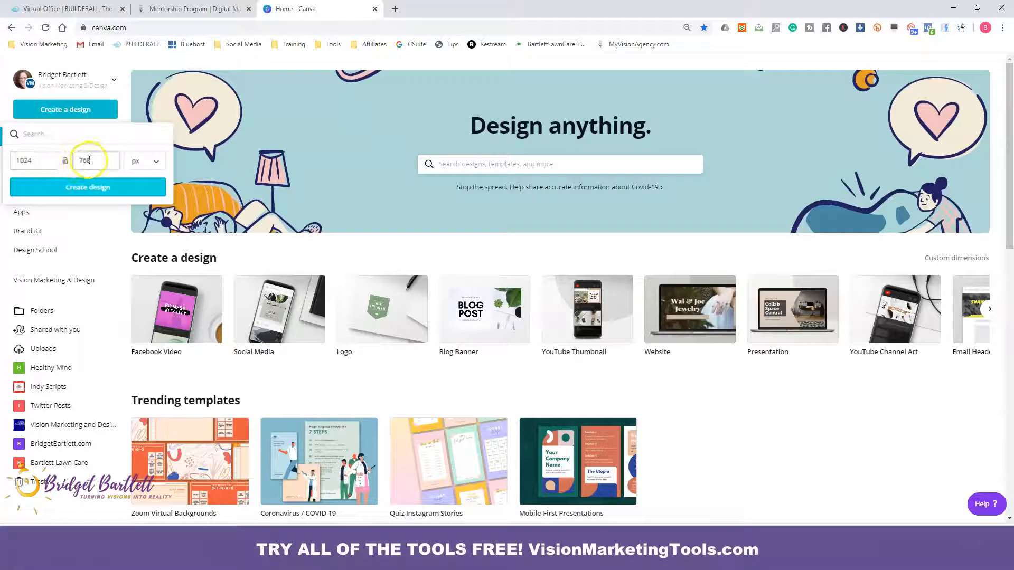
pyautogui.click(95, 195)
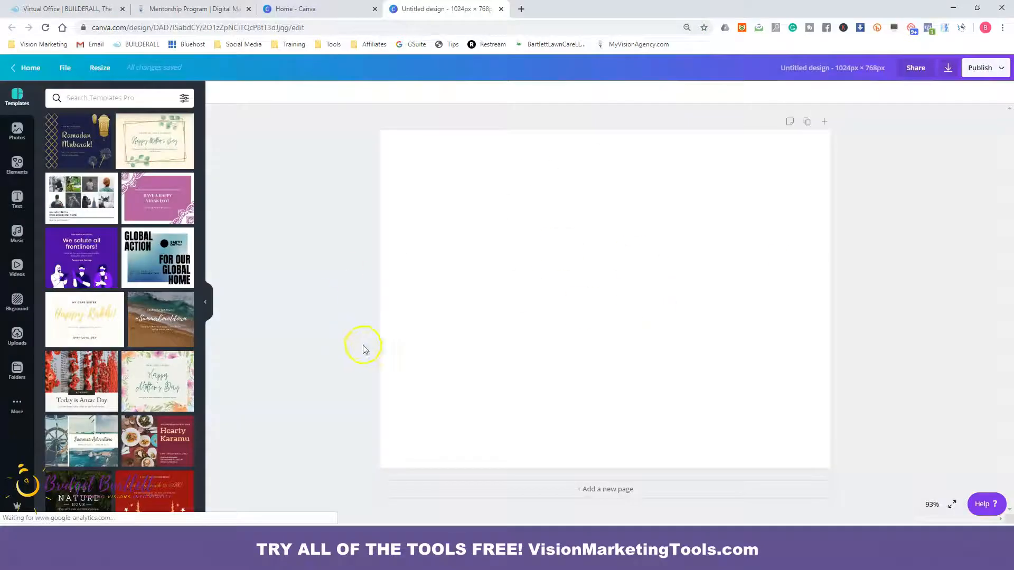
# Step: Apply the "Spring Flowers in Bloom" template to the blank design and make its poppy photo fill the whole canvas
pyautogui.scroll(-8, 107, 313)
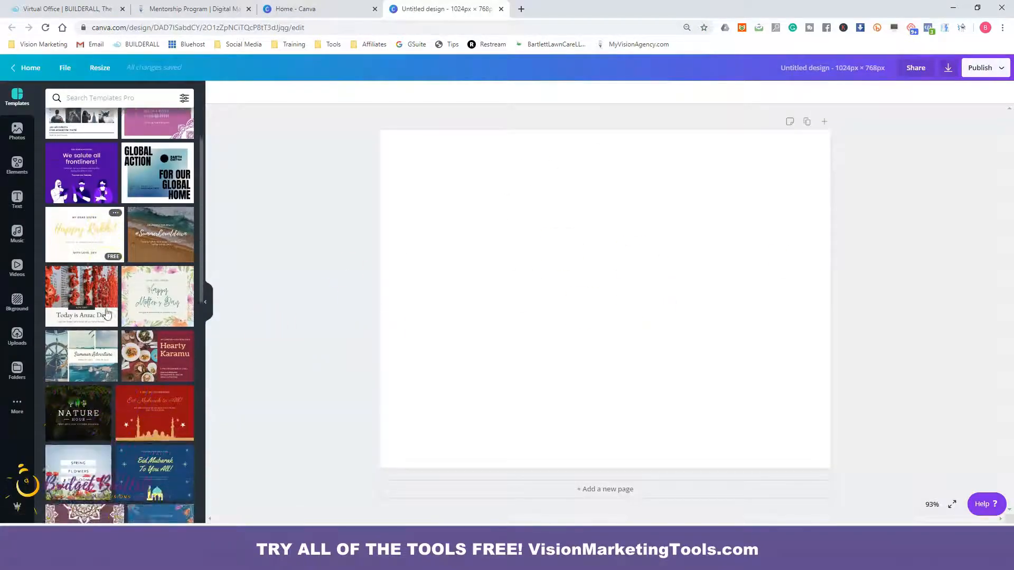
pyautogui.scroll(-3, 106, 313)
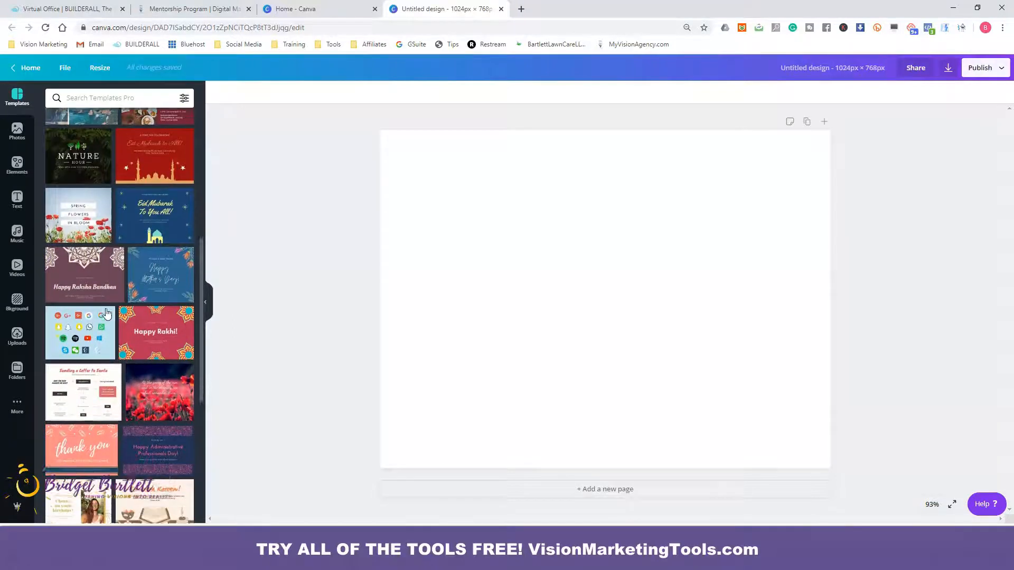
pyautogui.scroll(2, 106, 314)
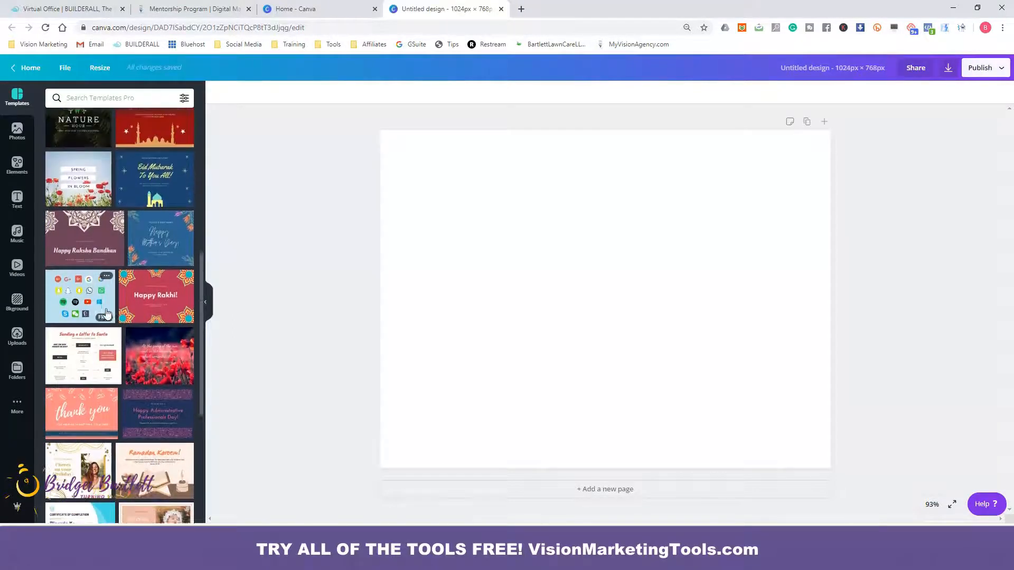
pyautogui.click(77, 168)
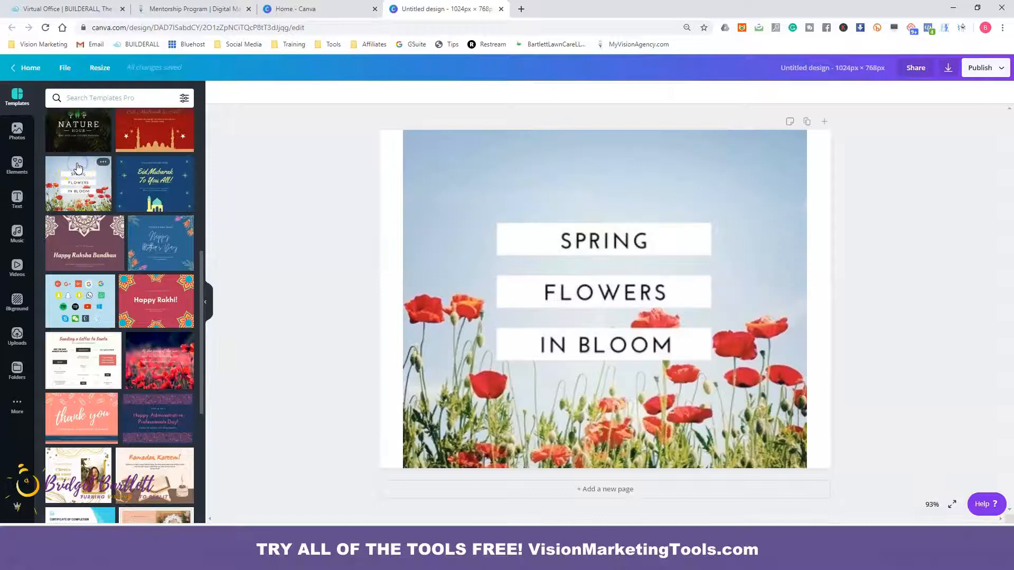
pyautogui.click(783, 175)
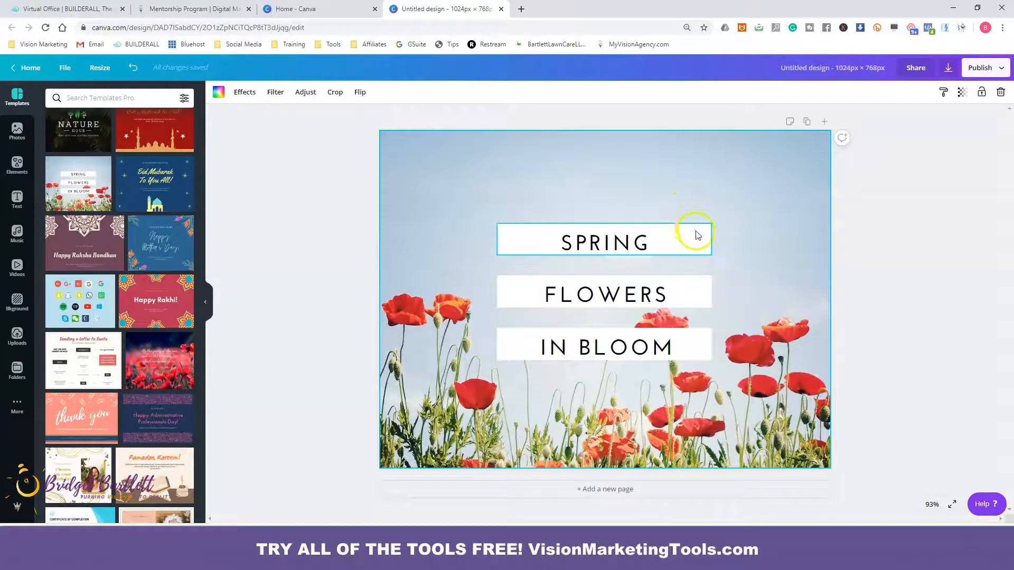
# Step: Try editing the "SPRING" text line with a few test letters, and restore its original wording
pyautogui.doubleClick(642, 243)
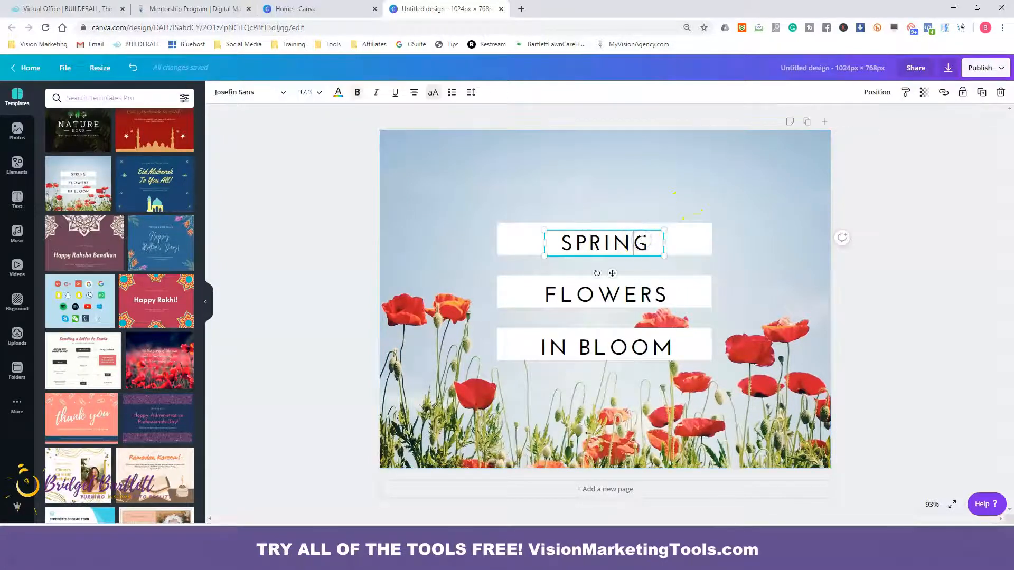
pyautogui.write('FDF')
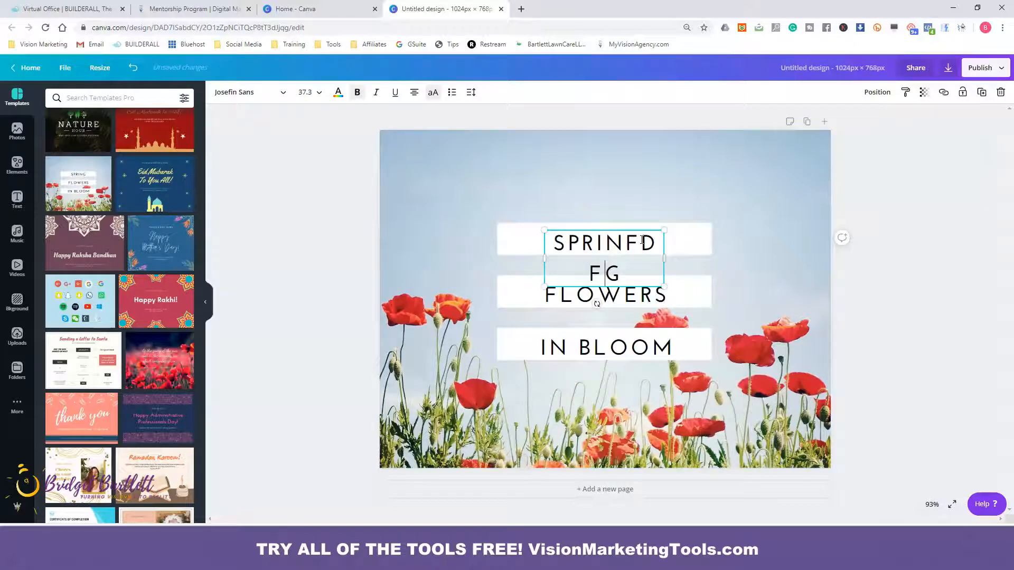
pyautogui.press('BackSpace')
pyautogui.press('BackSpace')
pyautogui.press('BackSpace')
pyautogui.press('BackSpace')
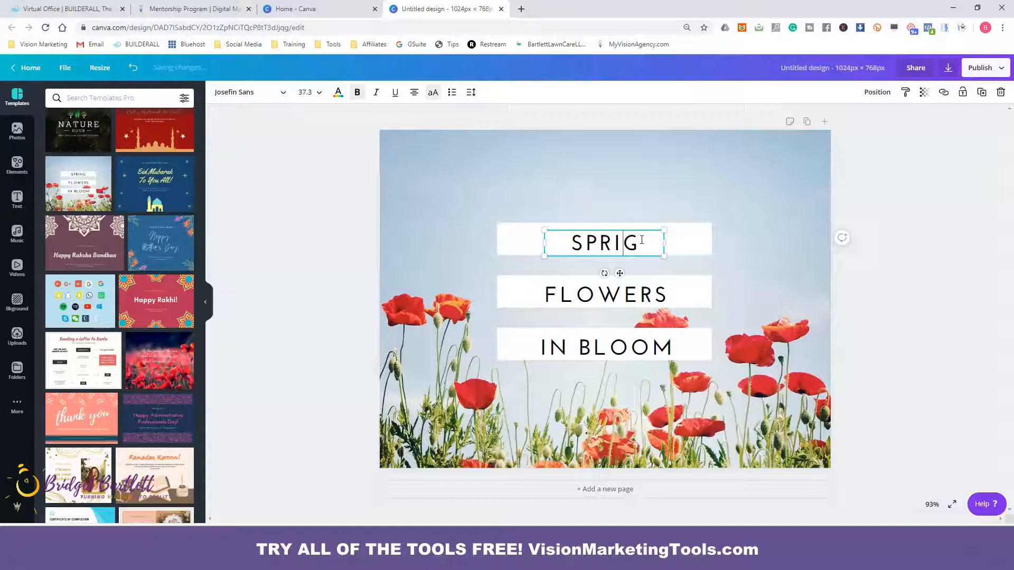
pyautogui.write('N')
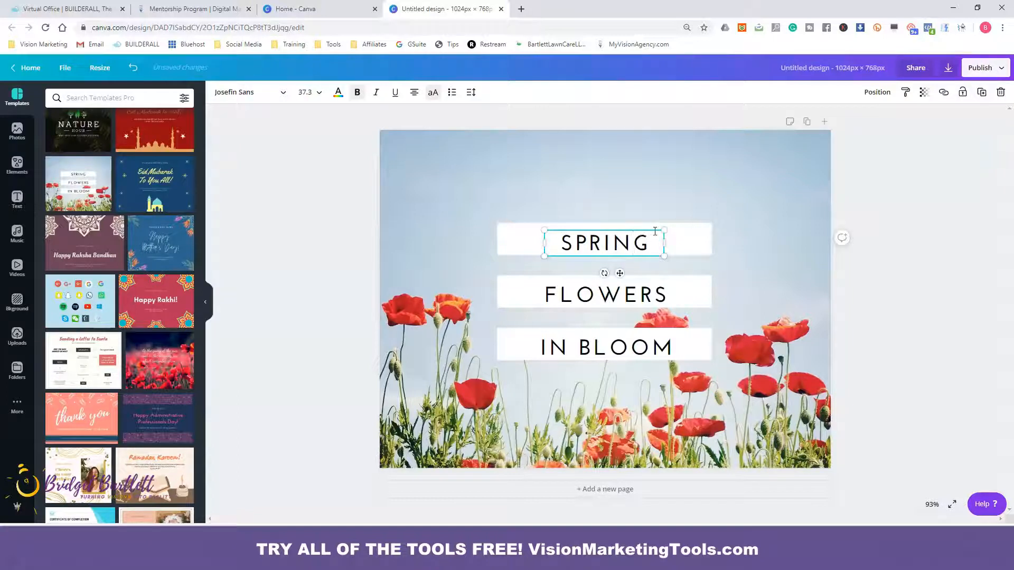
pyautogui.click(688, 203)
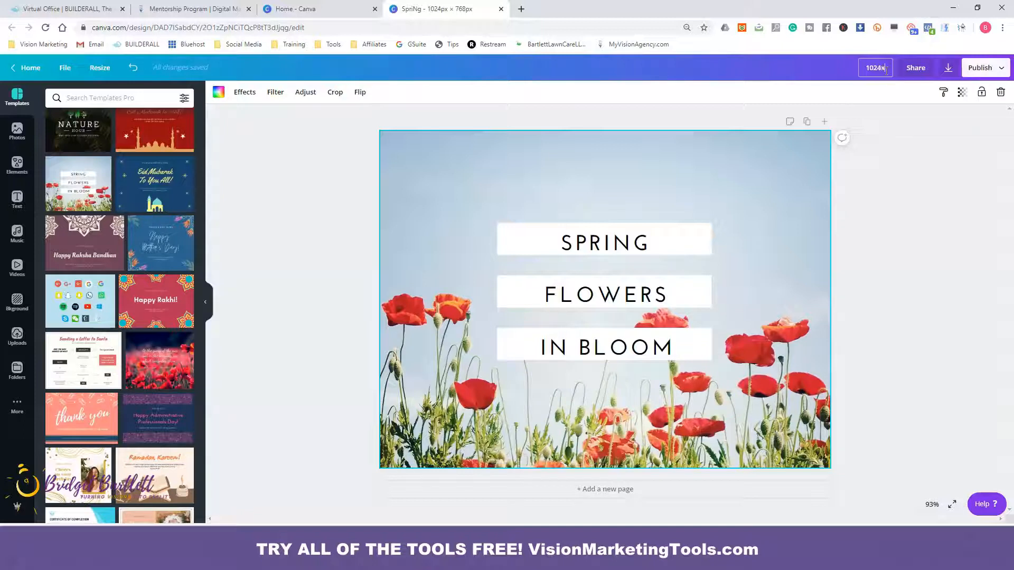
# Step: Name the design "1024x 768", download it, and return to editing
pyautogui.write('8')
pyautogui.click(922, 102)
pyautogui.click(947, 68)
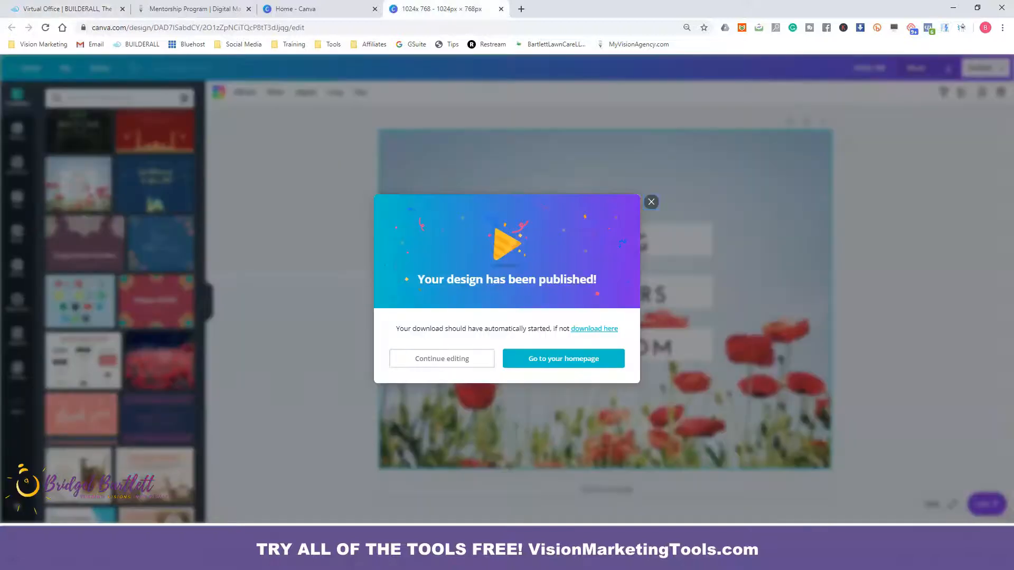
pyautogui.click(430, 353)
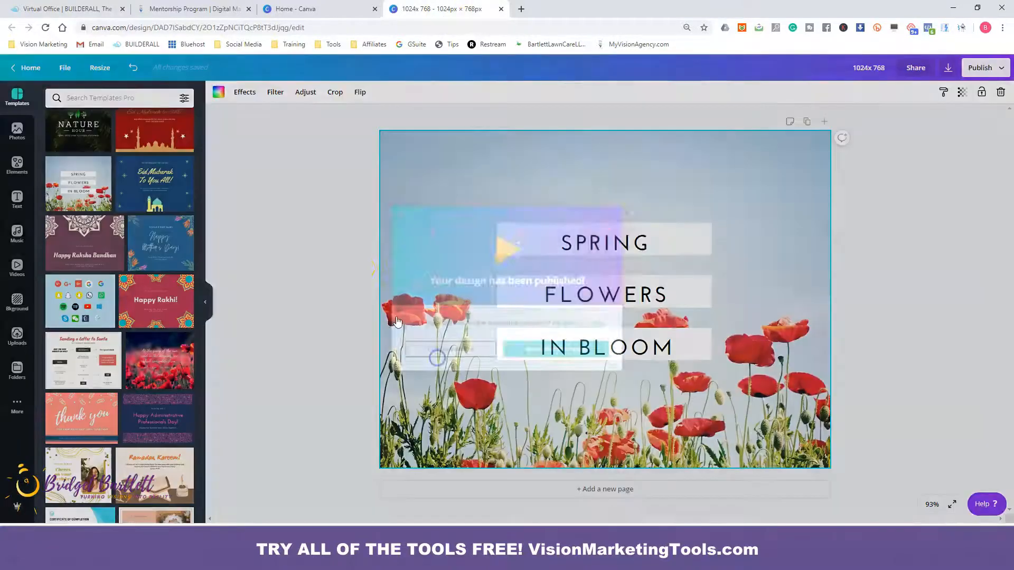
# Step: Resize the design to 640 x 1136 px and rename it "640x1136"
pyautogui.click(100, 68)
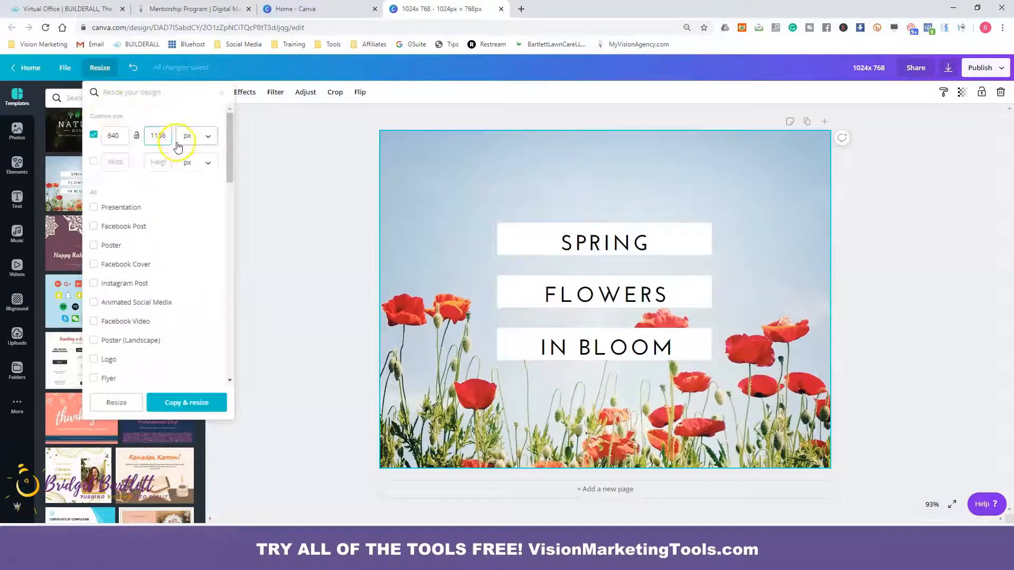
pyautogui.click(128, 404)
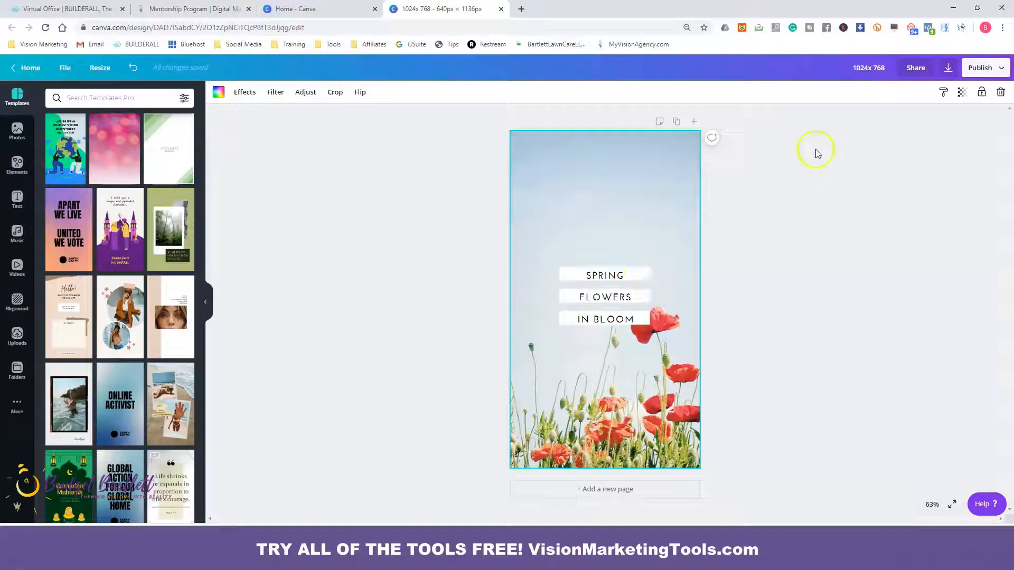
pyautogui.click(889, 67)
pyautogui.hotkey('ctrl', 'a')
pyautogui.press('BackSpace')
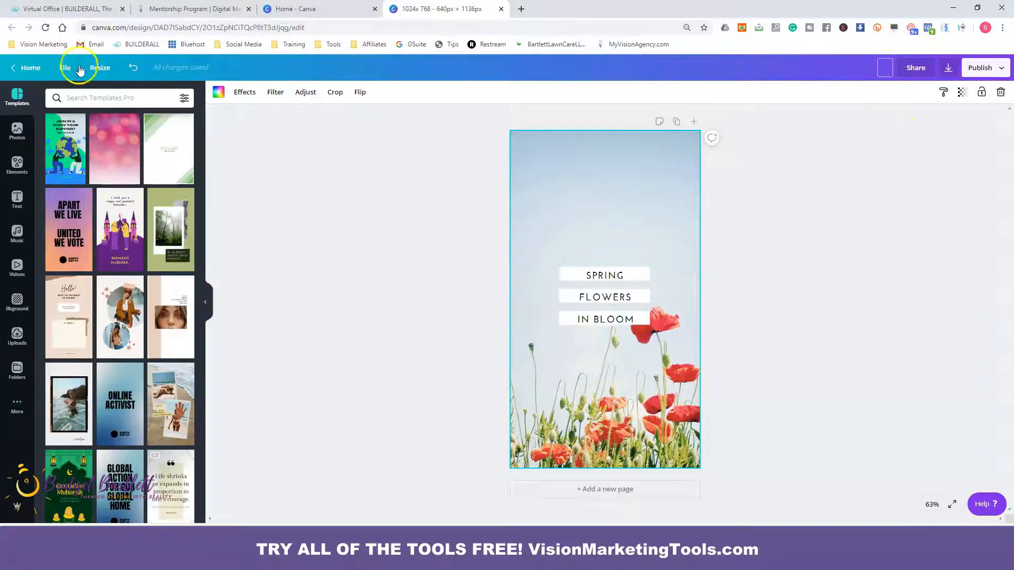
pyautogui.write('640x')
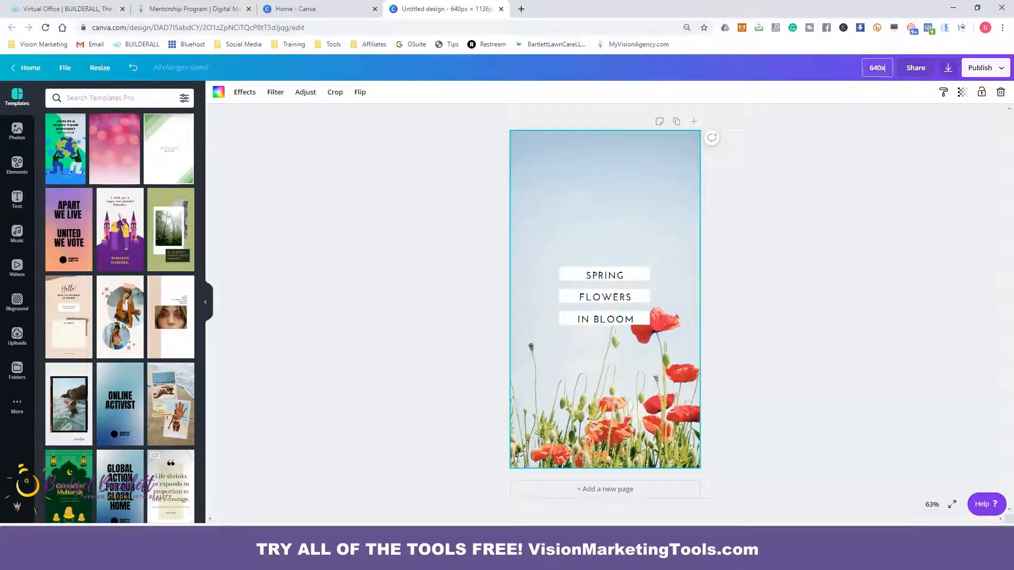
pyautogui.write('1136')
pyautogui.click(886, 104)
# Step: Check the third window's recommended media size in Mockup Studio, and resize the Canva design to 768 x 1024 px
pyautogui.click(67, 9)
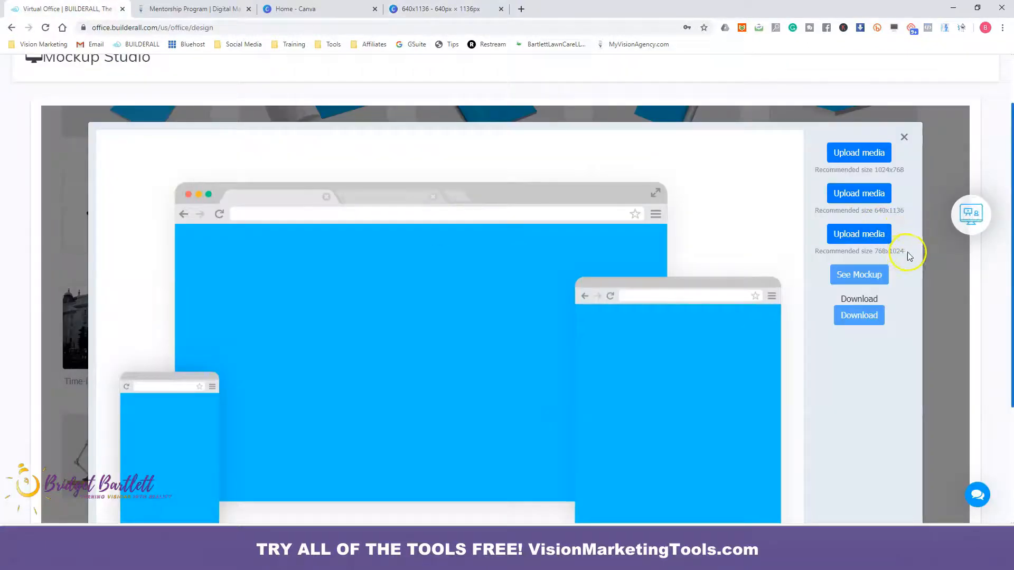
pyautogui.click(448, 9)
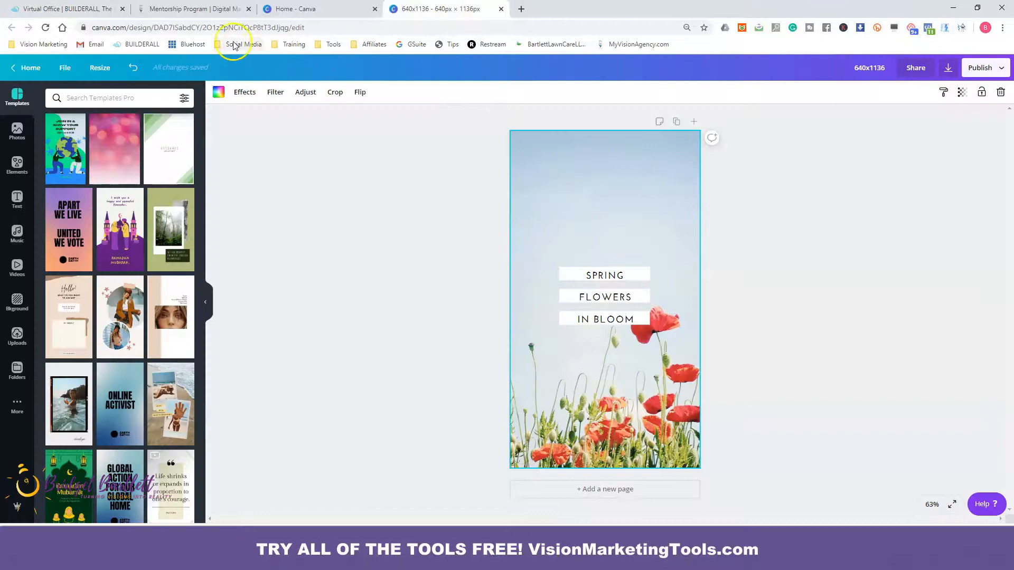
pyautogui.click(108, 66)
pyautogui.click(123, 135)
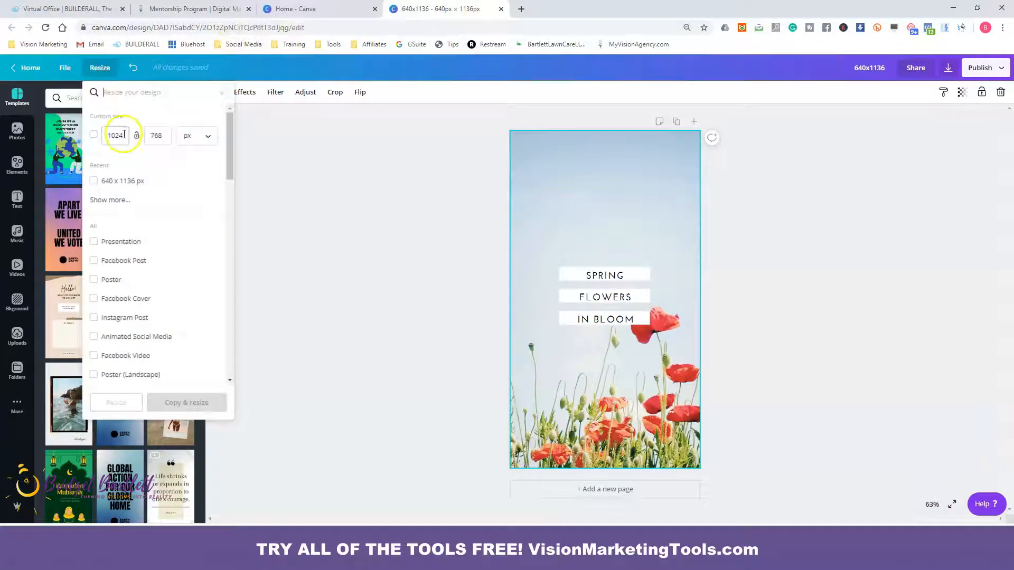
pyautogui.write('768')
pyautogui.doubleClick(166, 136)
pyautogui.write('1024')
pyautogui.click(117, 402)
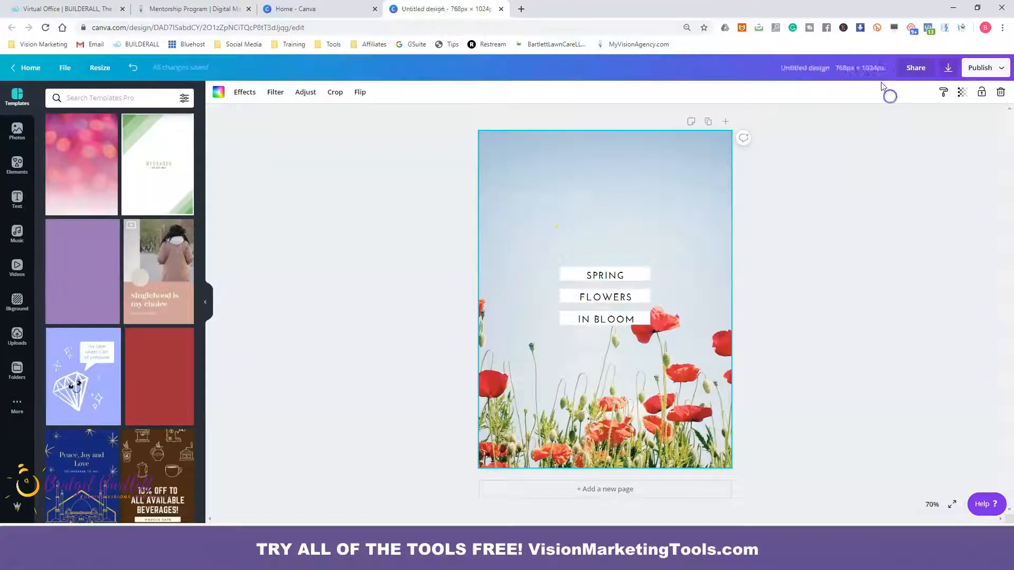
# Step: Rename the design "768x1024" and download it as a PNG
pyautogui.write('024')
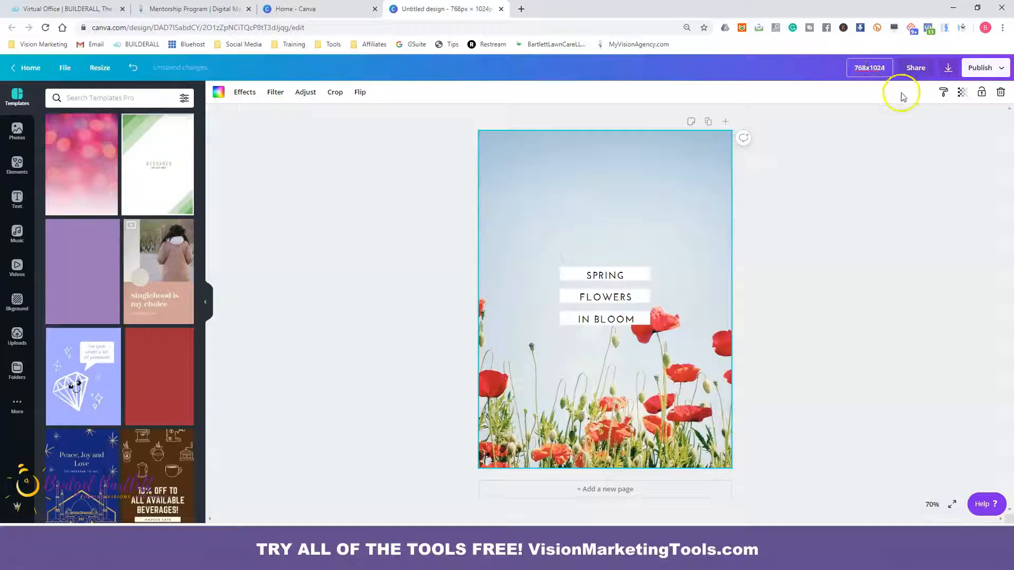
pyautogui.press('Return')
pyautogui.click(946, 69)
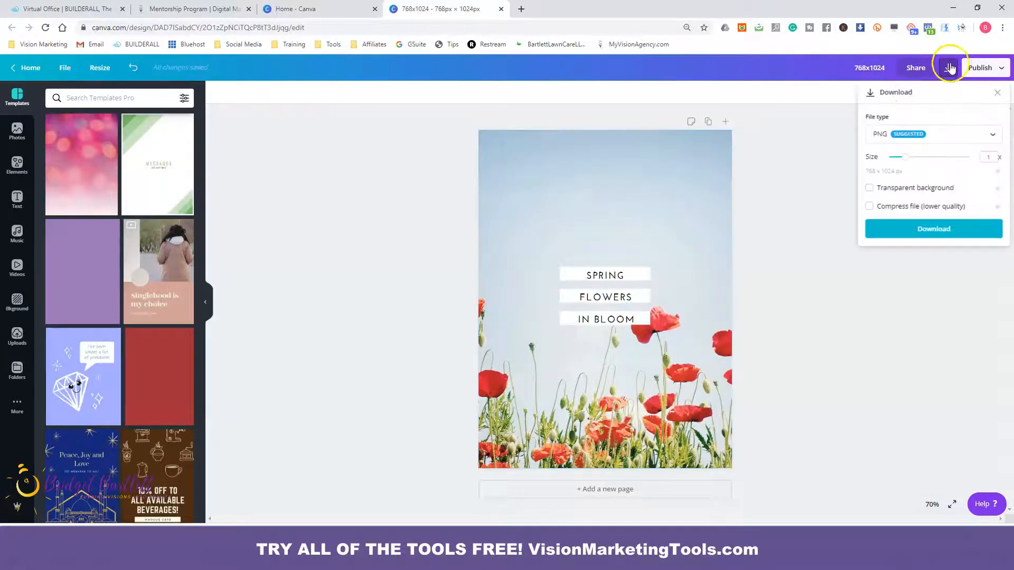
pyautogui.click(919, 232)
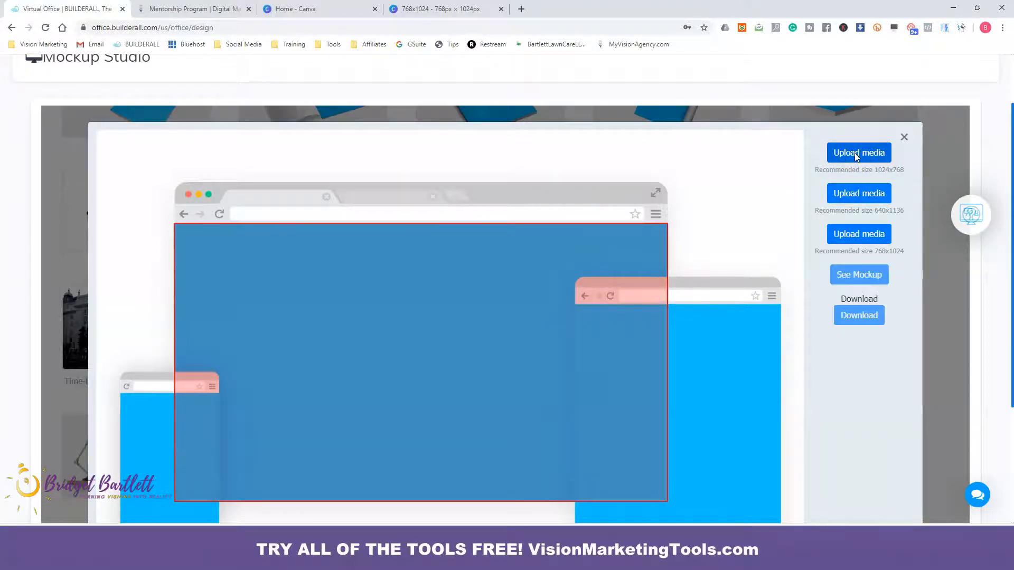
# Step: In Builderall's Mockup Studio, upload the matching Canva graphic for each of the three windows and accept the image placement
pyautogui.click(863, 154)
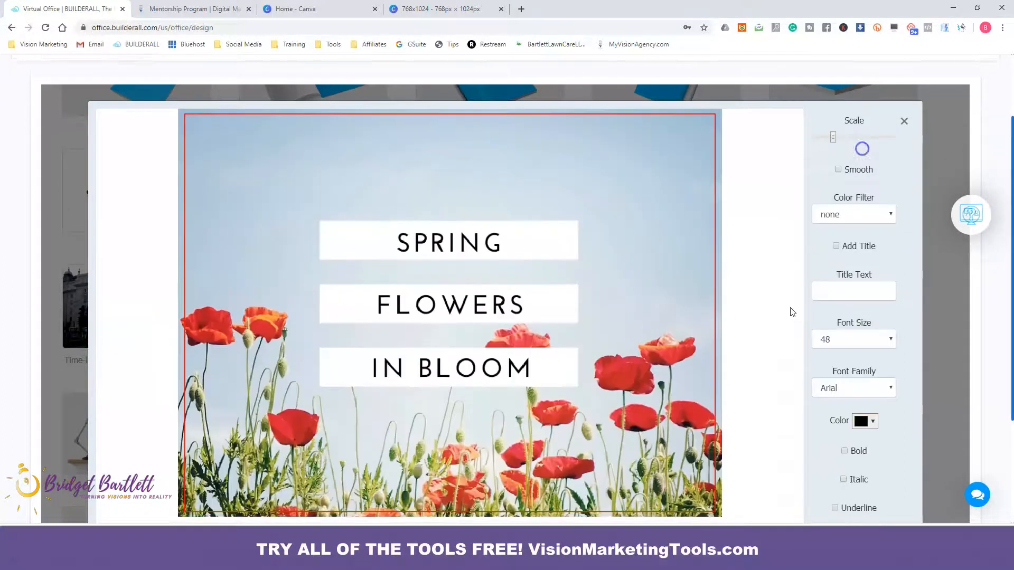
pyautogui.scroll(-1, 790, 311)
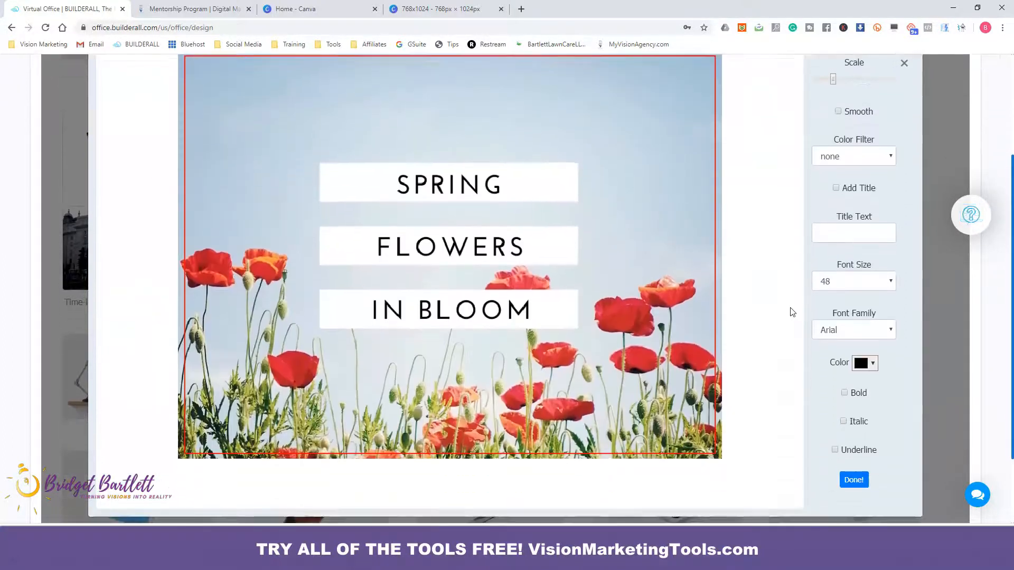
pyautogui.scroll(1, 793, 312)
pyautogui.click(829, 137)
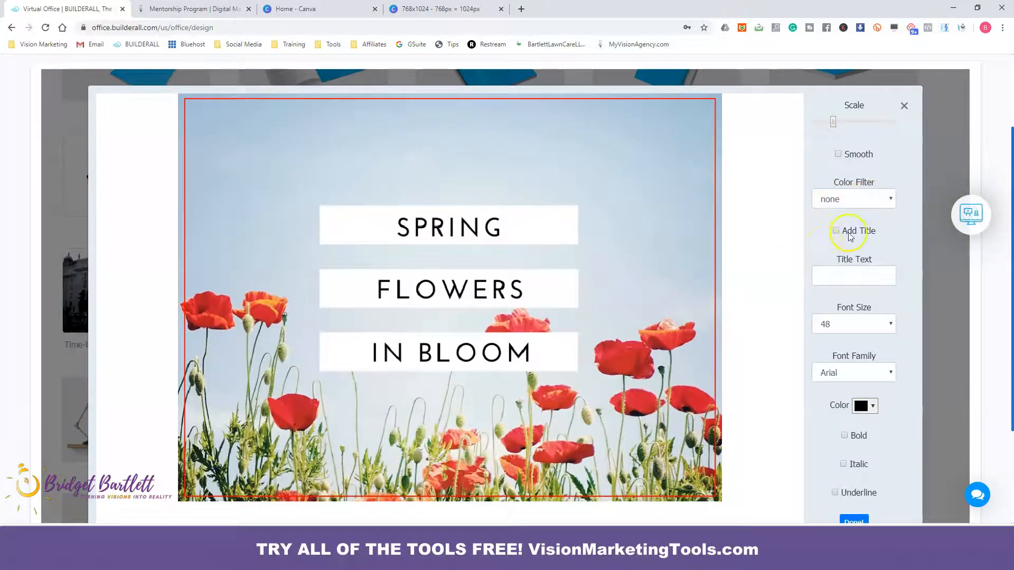
pyautogui.scroll(-2, 797, 312)
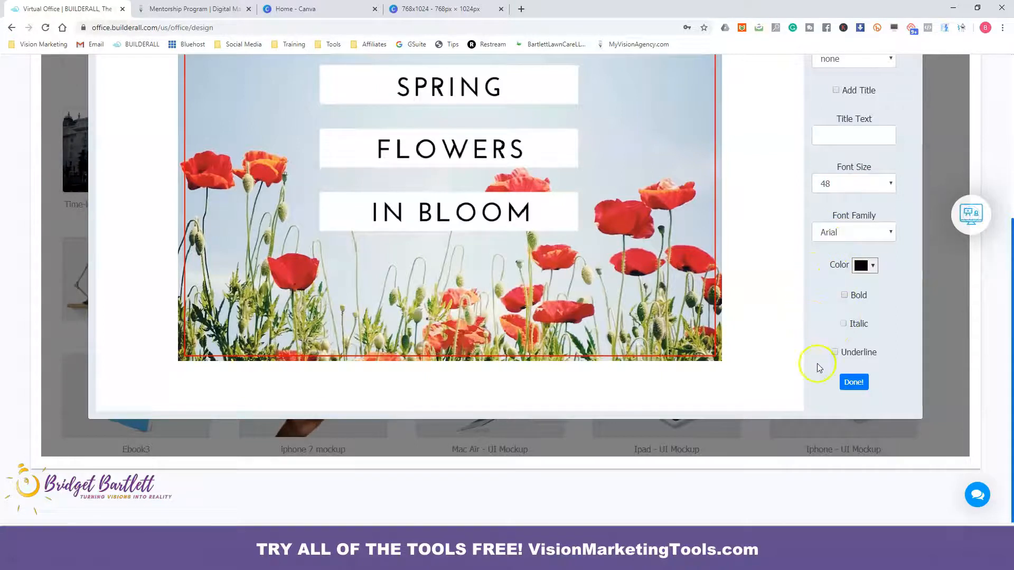
pyautogui.click(848, 382)
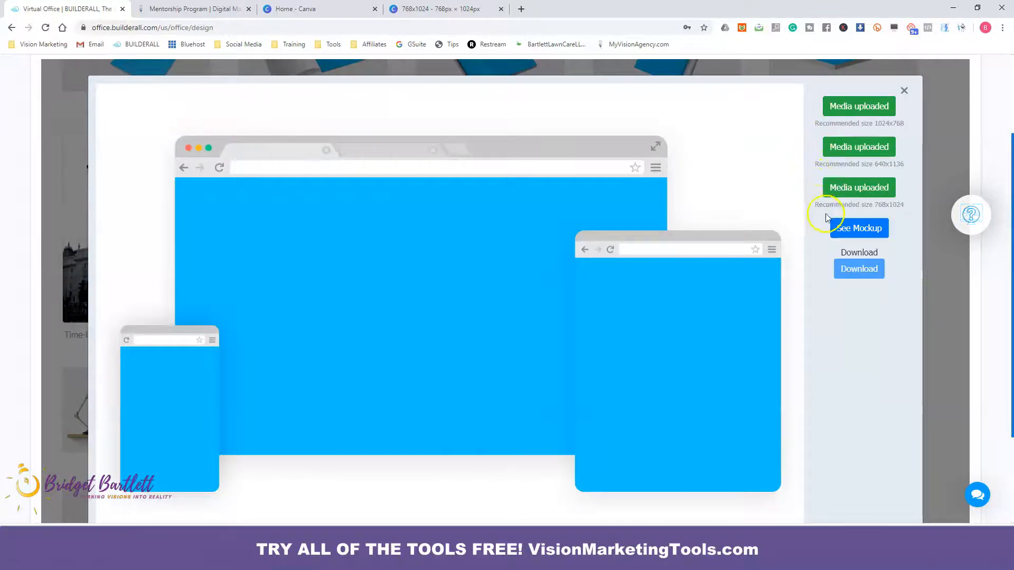
# Step: Generate the finished three-window mockup and download it at 2040x1130
pyautogui.click(857, 229)
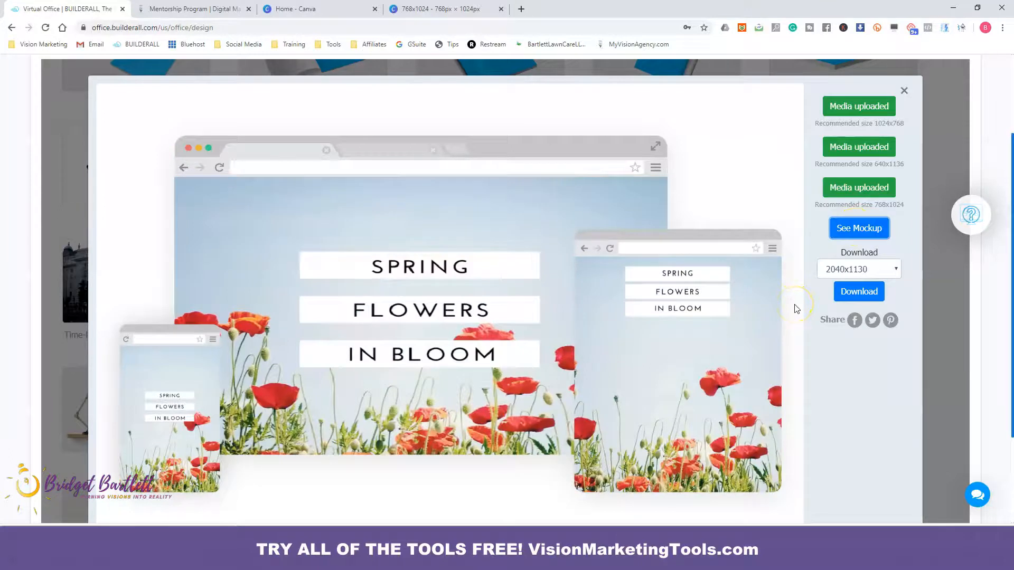
pyautogui.scroll(-1, 796, 308)
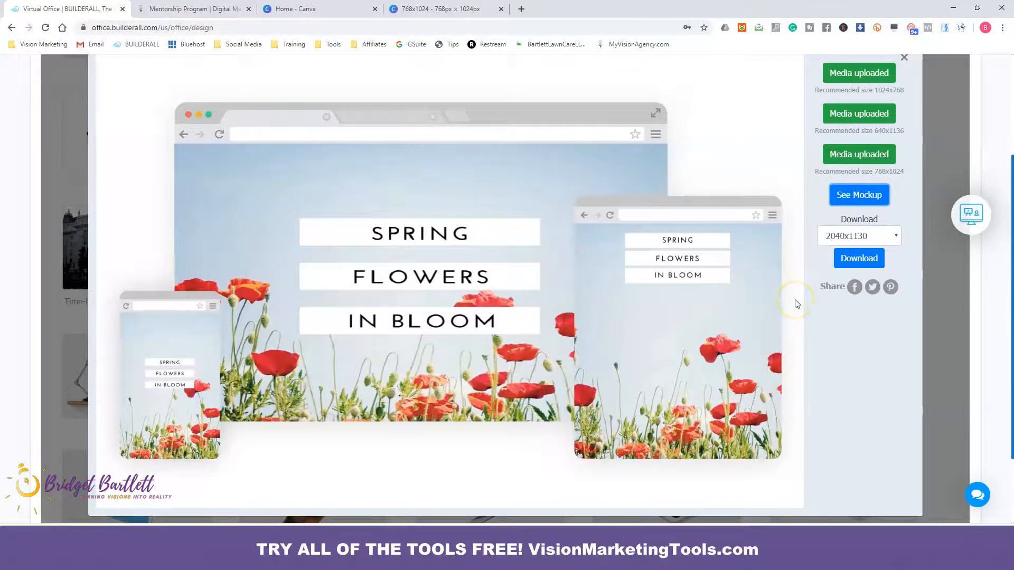
pyautogui.scroll(1, 795, 301)
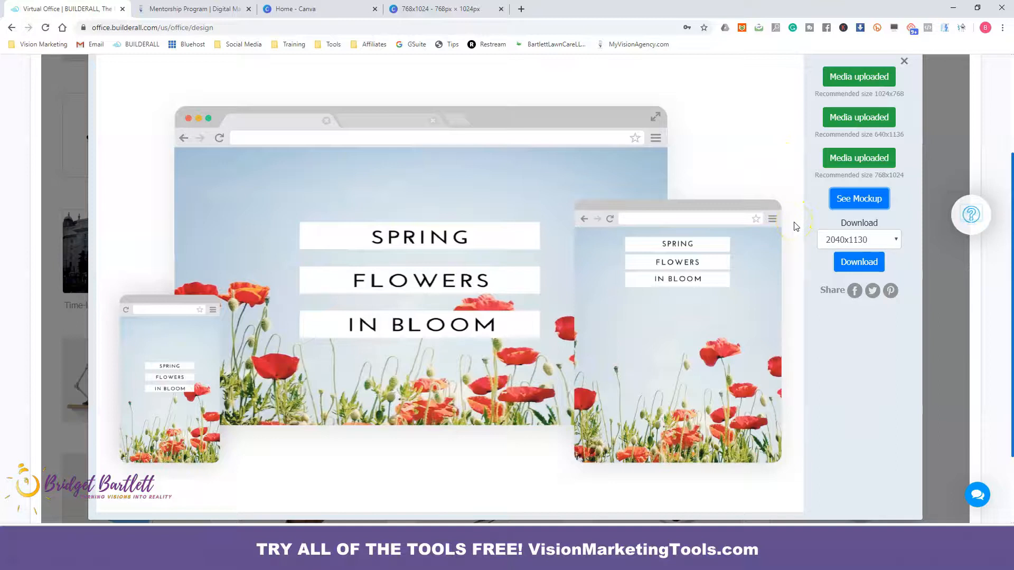
pyautogui.click(844, 240)
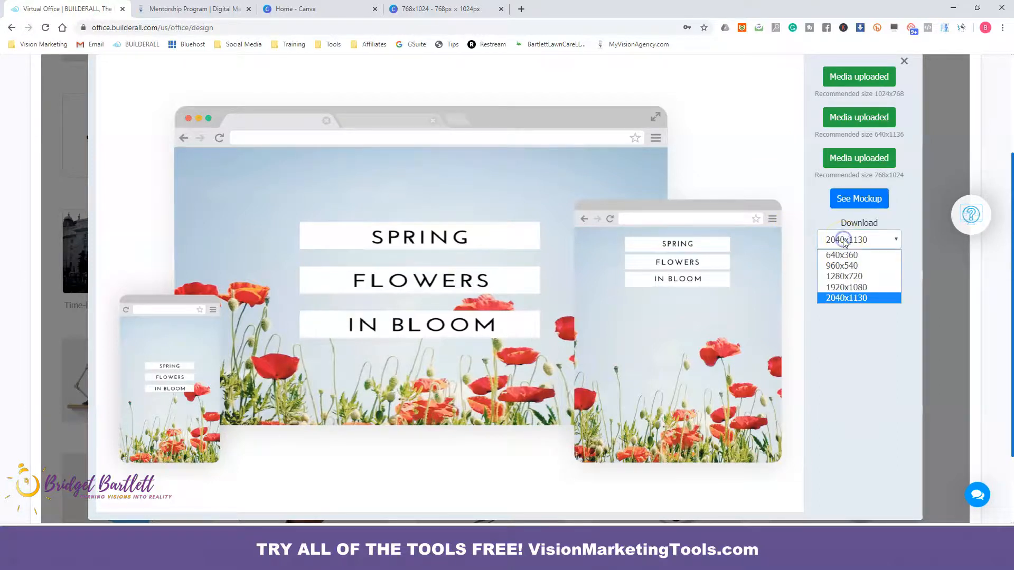
pyautogui.click(836, 300)
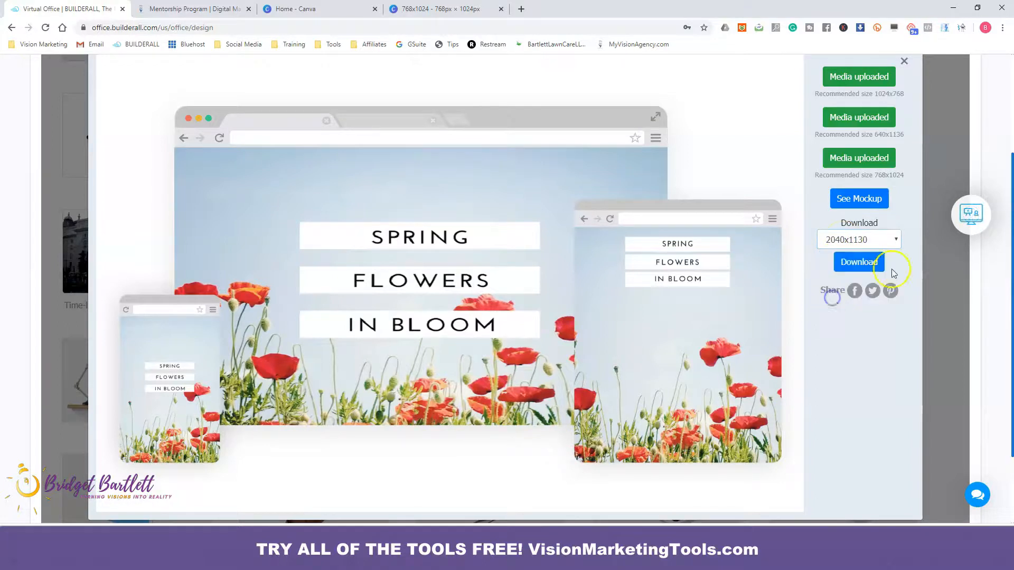
pyautogui.click(864, 266)
pyautogui.scroll(1, 801, 364)
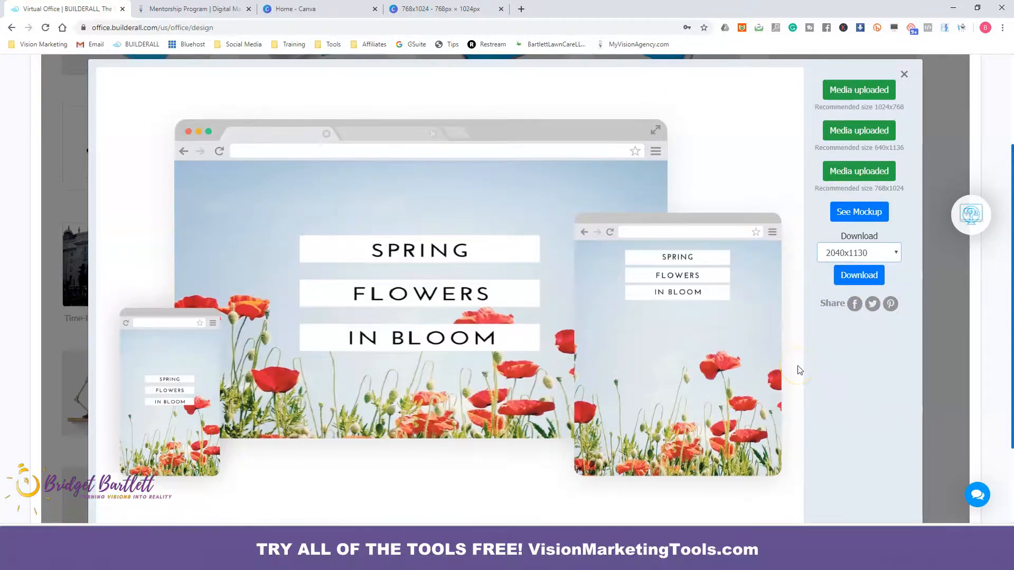